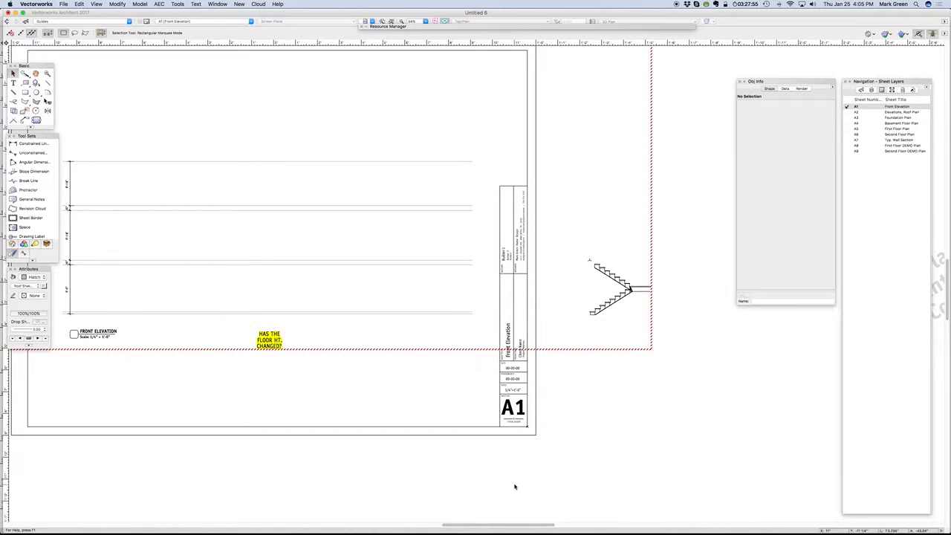
# View sheets A9 Second Floor DEMO Plan and A7 Typ. Wall Section, and return to sheet A1 Front Elevation.
pyautogui.scroll(-3, 513, 486)
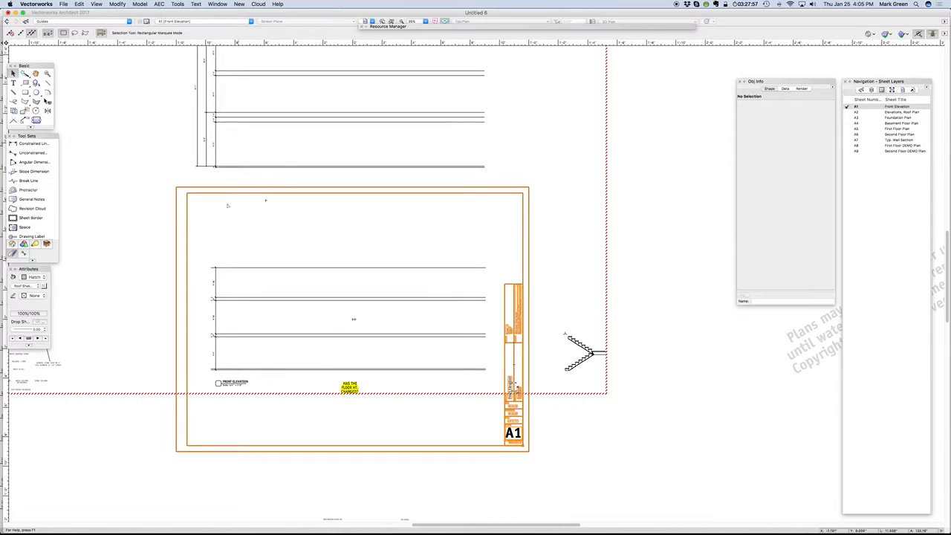
pyautogui.doubleClick(847, 151)
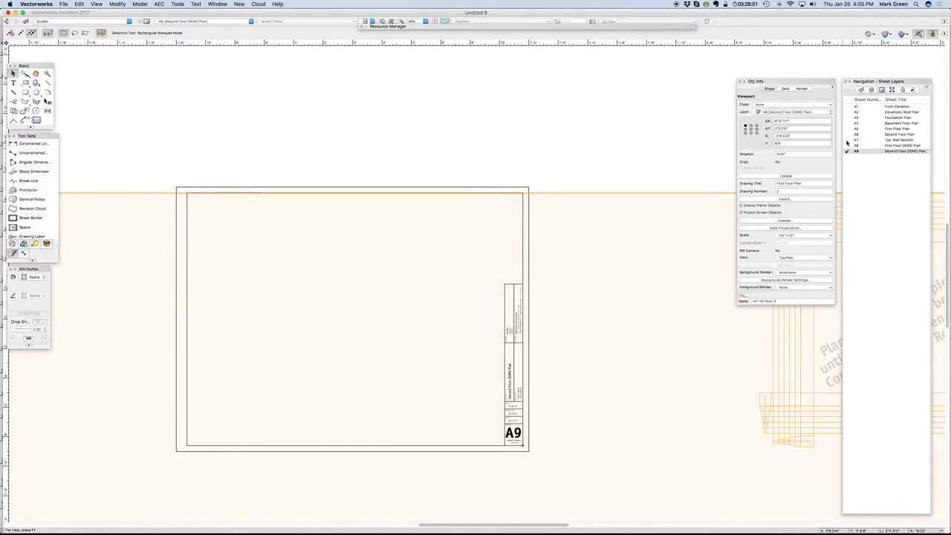
pyautogui.doubleClick(848, 139)
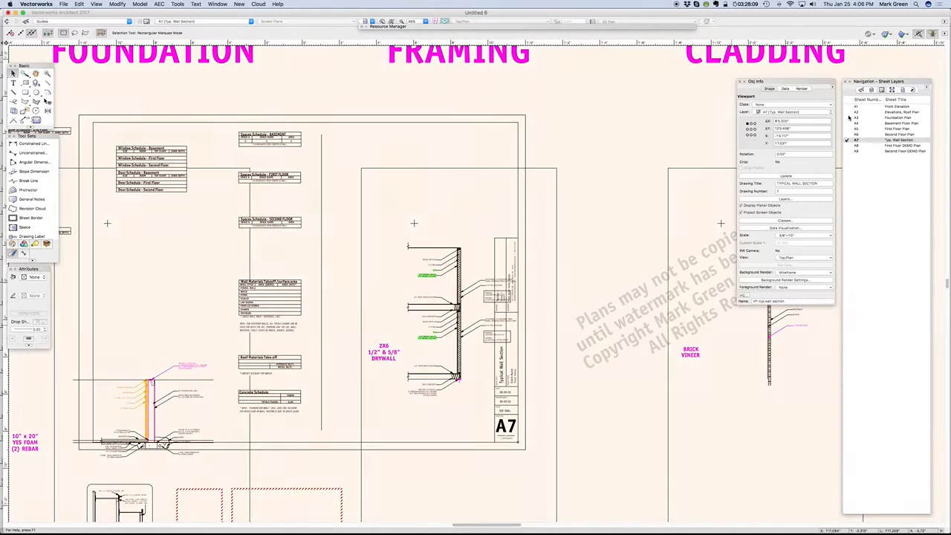
pyautogui.click(847, 107)
pyautogui.scroll(5, 531, 441)
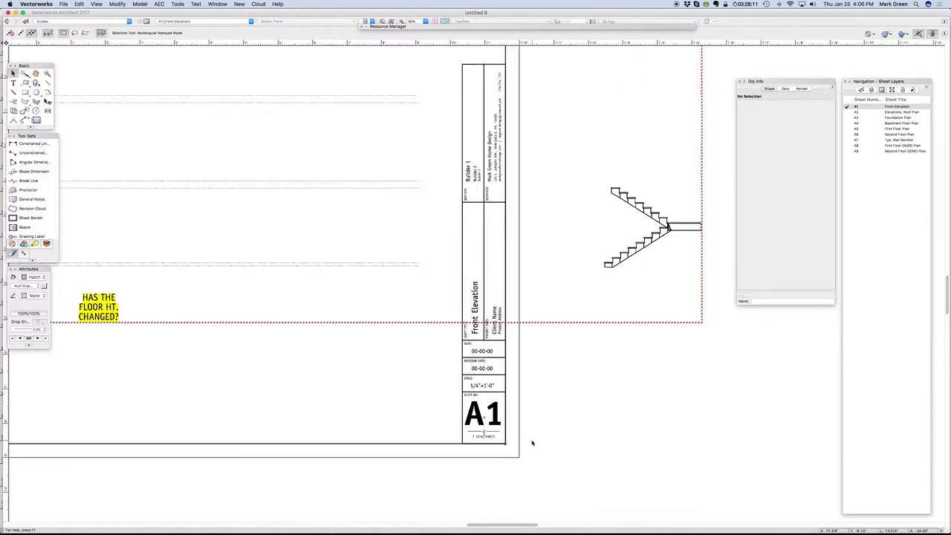
pyautogui.scroll(4, 439, 510)
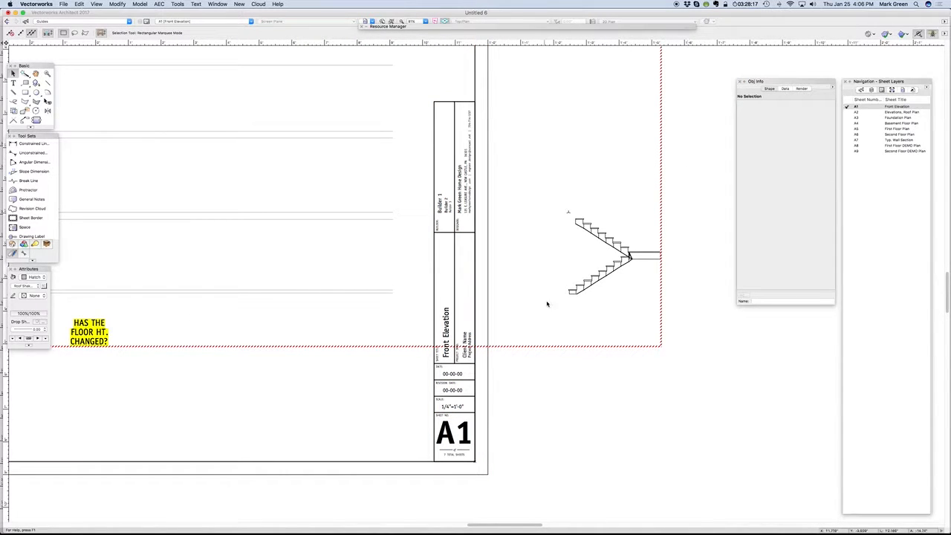
# Review the sheet layer list, covering the DEMO plans, elevations, foundation, floor plans and typical wall section.
pyautogui.click(896, 146)
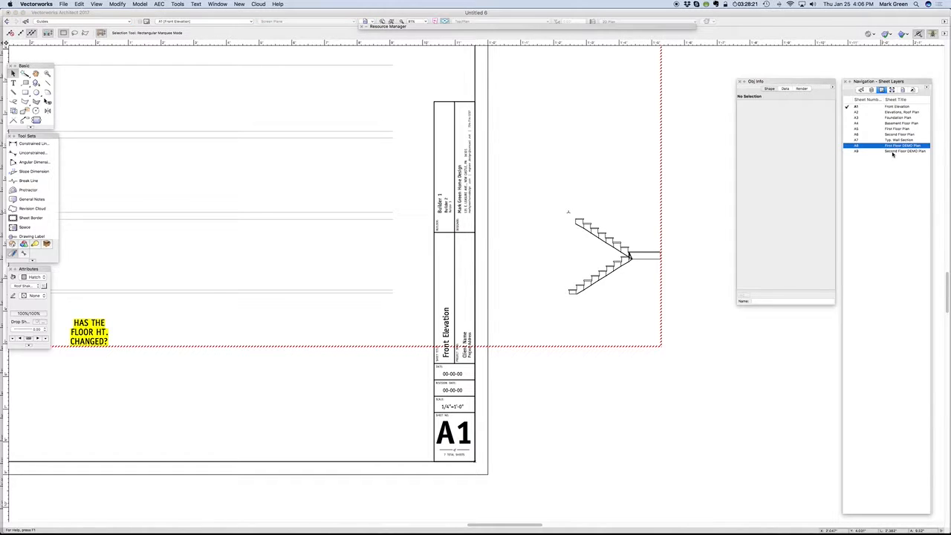
pyautogui.click(893, 153)
pyautogui.click(895, 147)
pyautogui.click(894, 118)
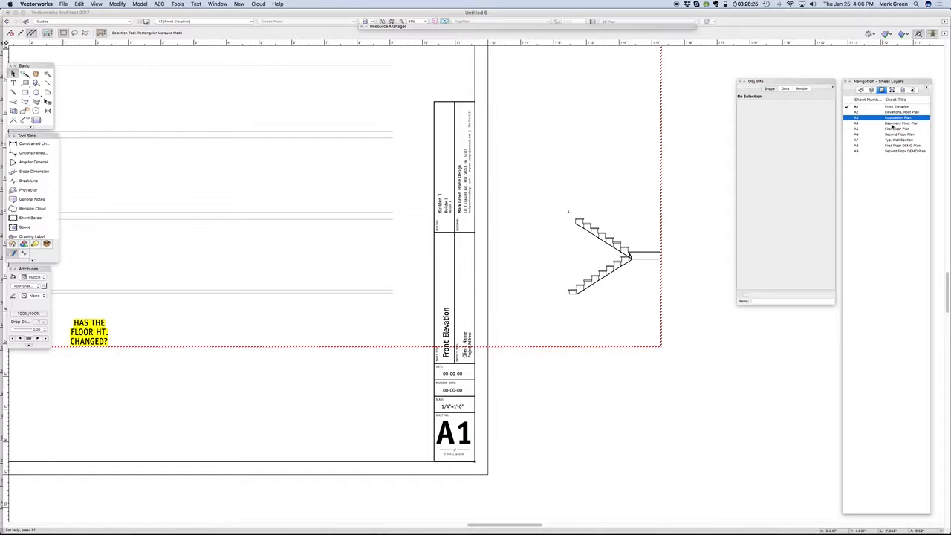
pyautogui.click(894, 123)
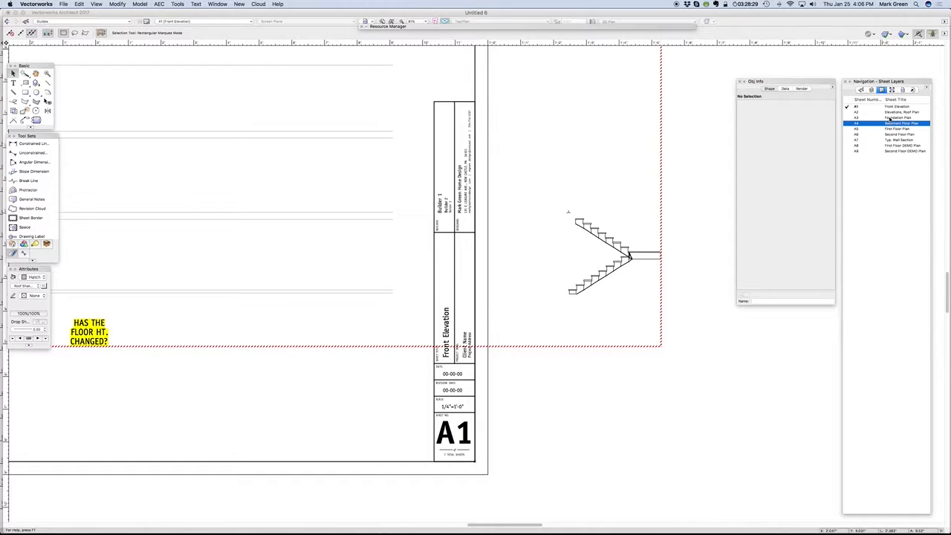
pyautogui.click(895, 108)
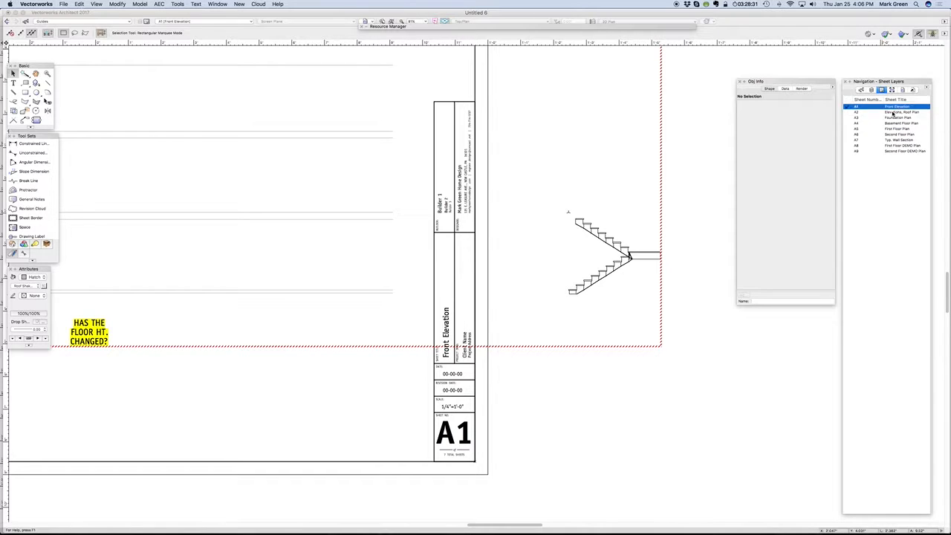
pyautogui.click(893, 113)
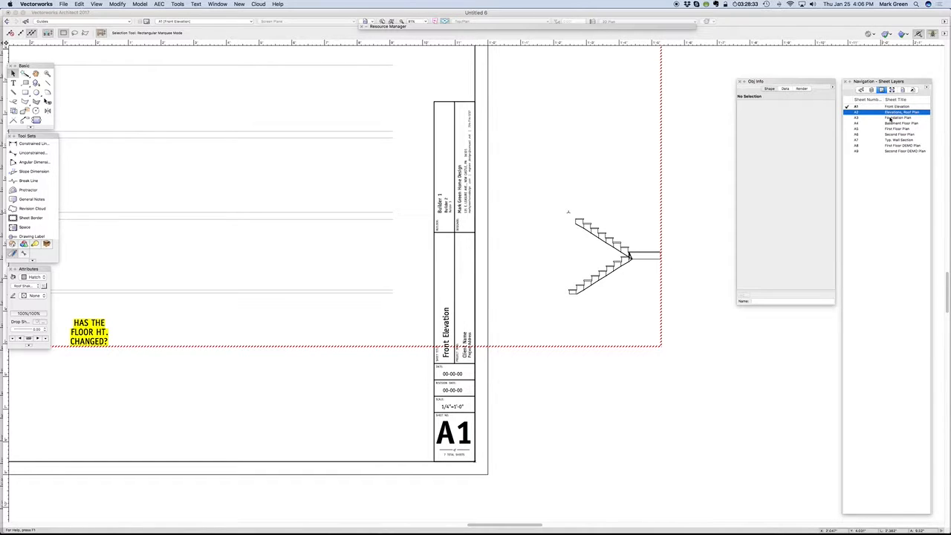
pyautogui.click(892, 118)
pyautogui.click(888, 129)
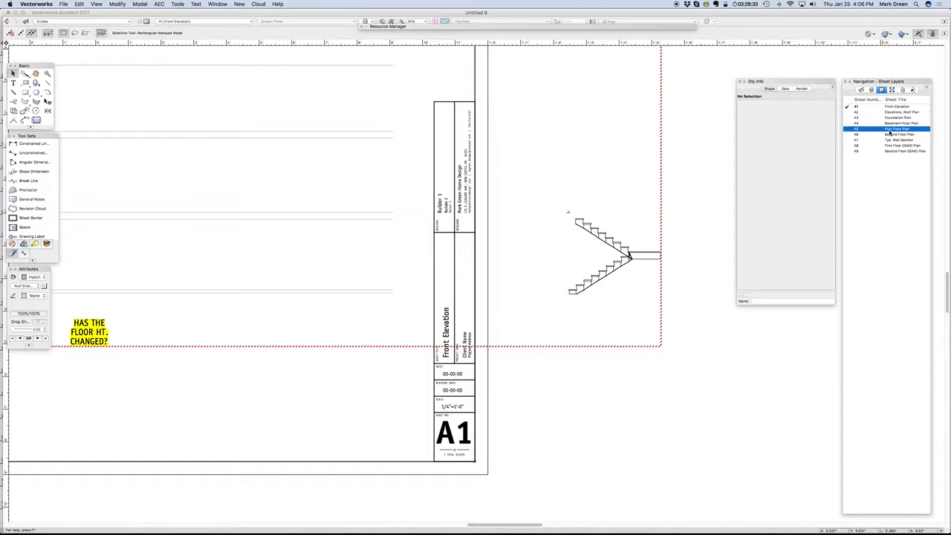
pyautogui.click(890, 135)
pyautogui.click(890, 141)
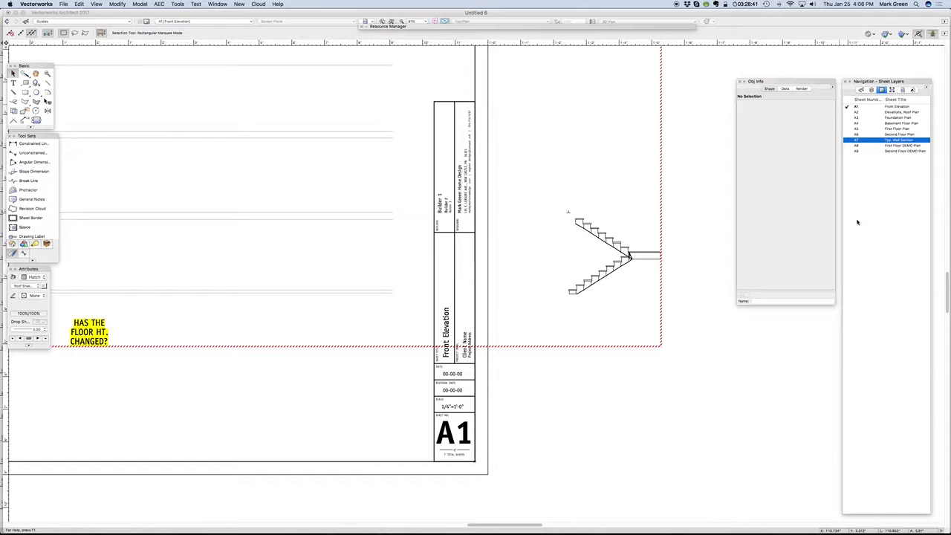
pyautogui.click(565, 436)
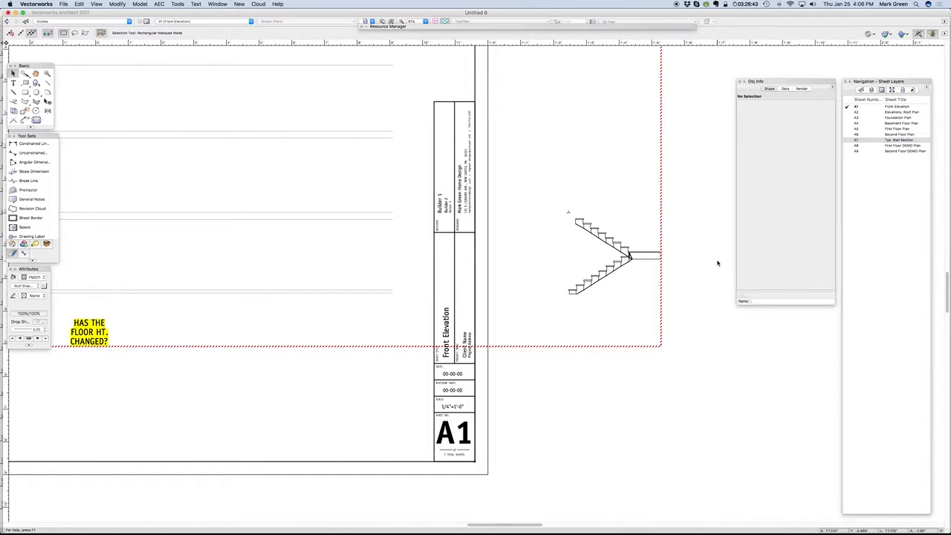
# Delete the sheet layers A8 First Floor DEMO Plan and A9 Second Floor DEMO Plan.
pyautogui.click(889, 152)
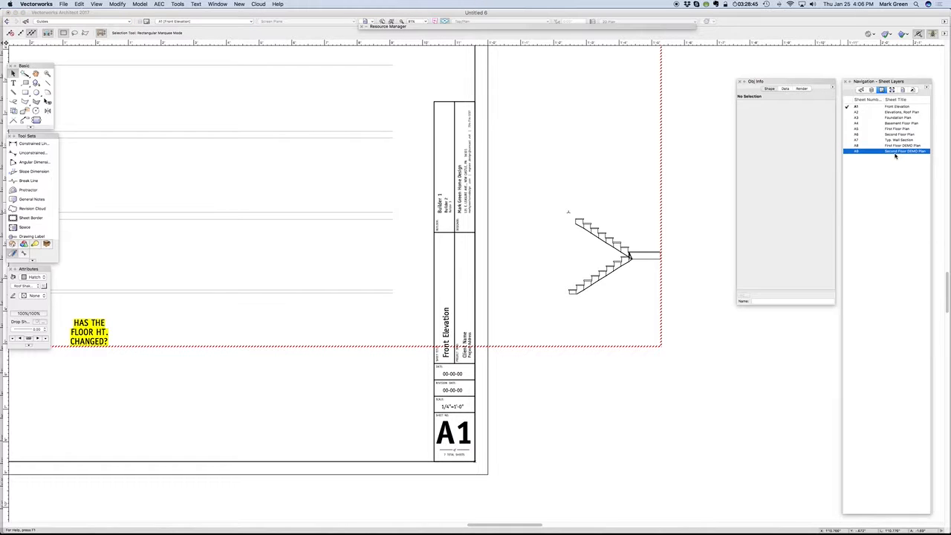
pyautogui.keyDown('shift'); pyautogui.click(894, 146); pyautogui.keyUp('shift')
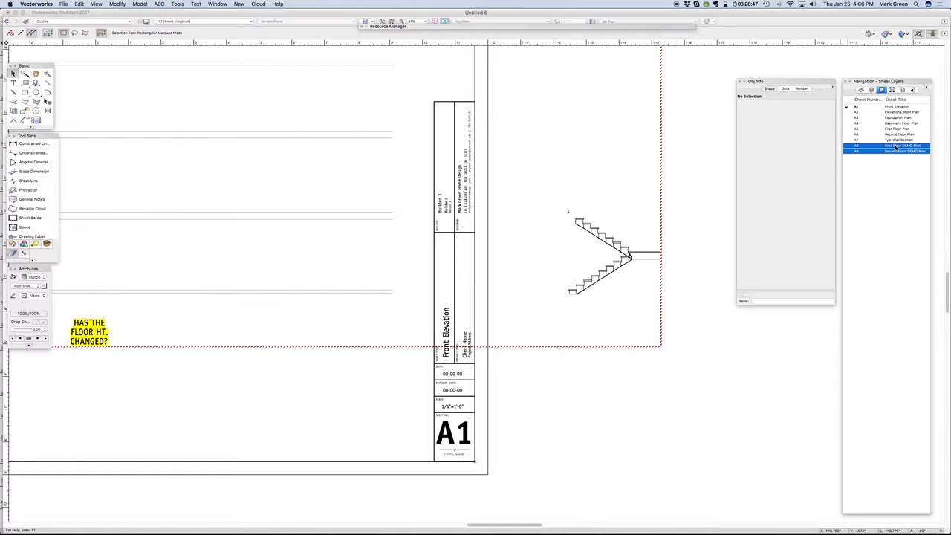
pyautogui.rightClick(897, 146)
pyautogui.click(913, 167)
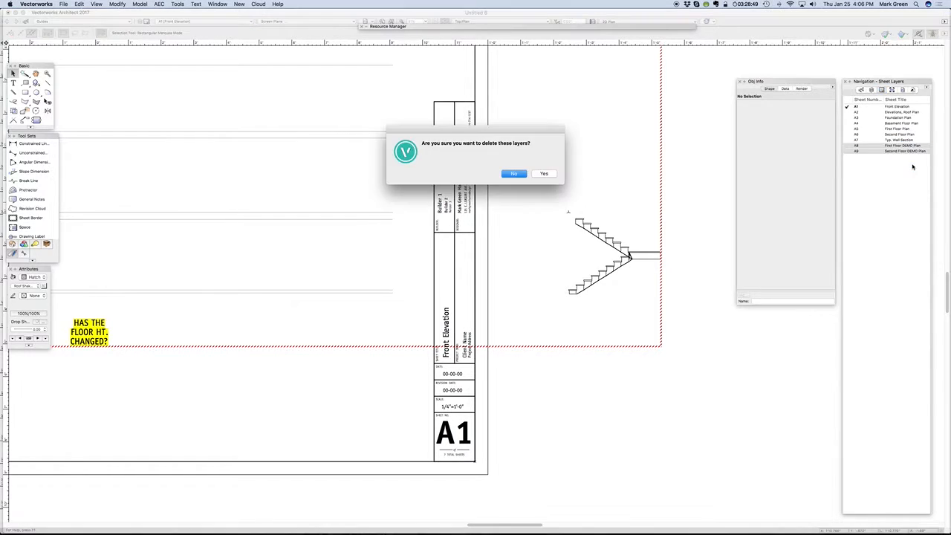
pyautogui.click(544, 174)
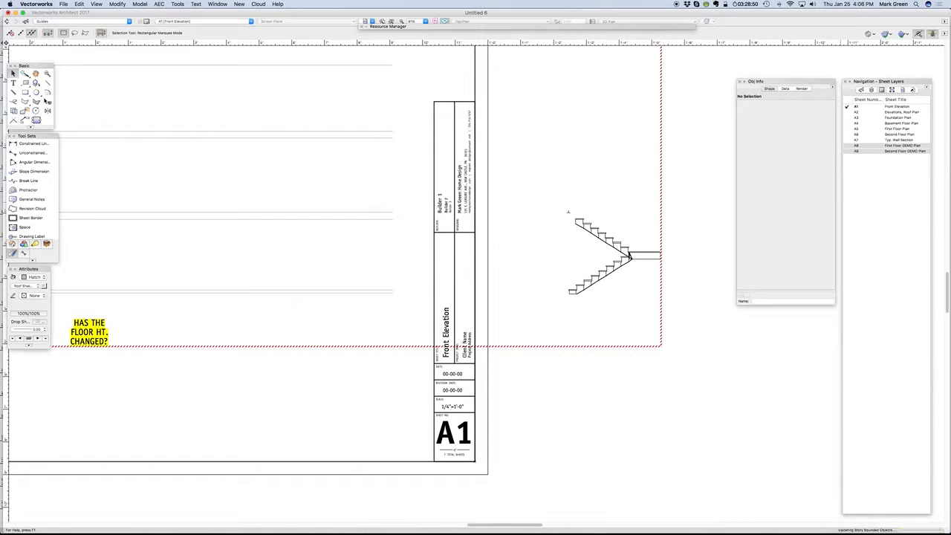
pyautogui.click(890, 300)
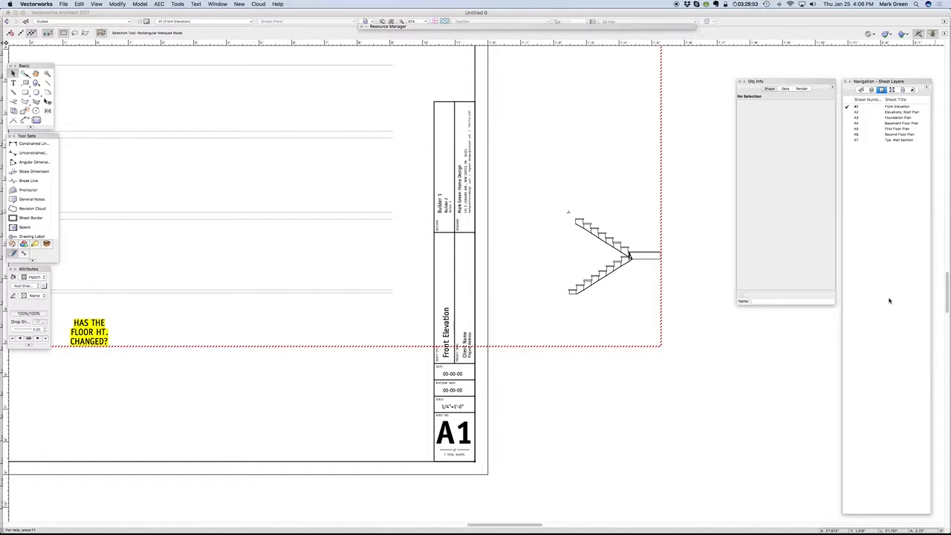
# Highlight the Foundation Plan and Basement Floor Plan sheets in the list, and decline saving and backing up the document.
pyautogui.click(890, 124)
pyautogui.click(888, 212)
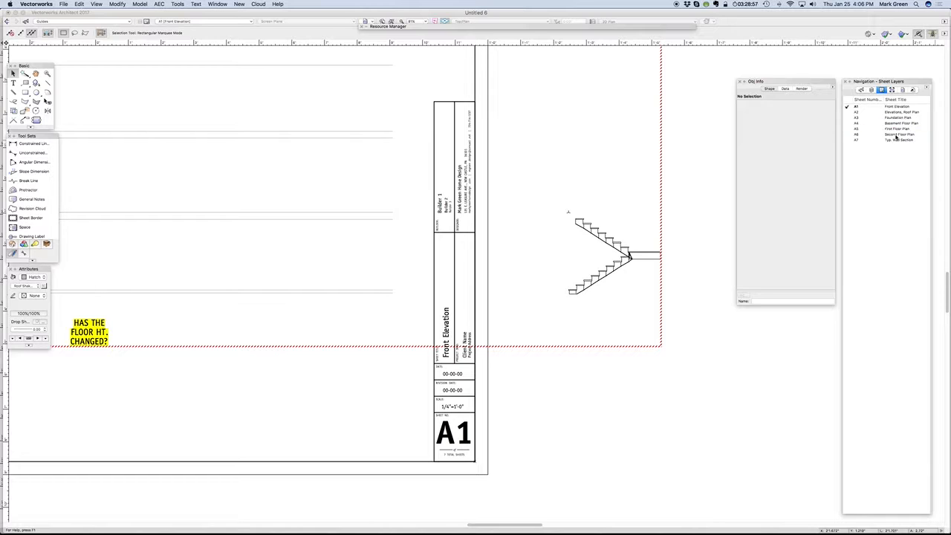
pyautogui.click(886, 118)
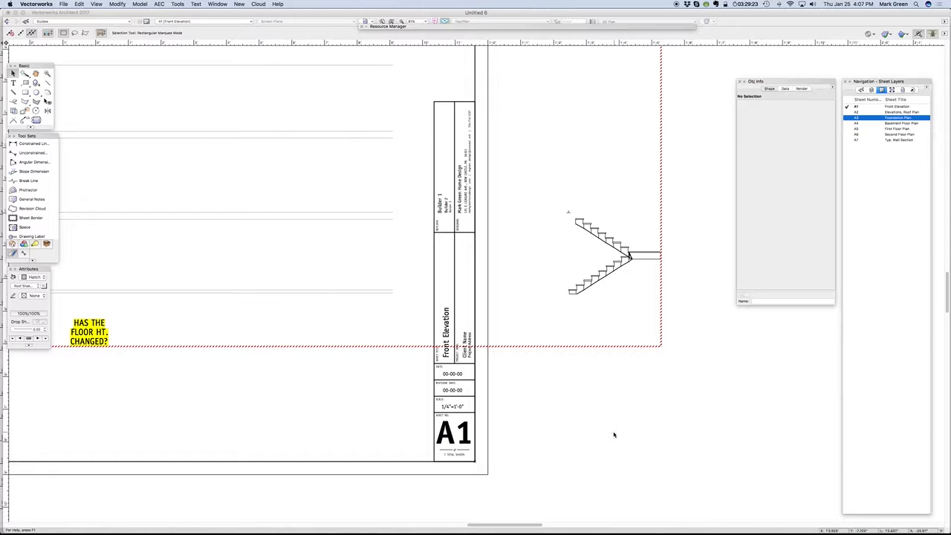
pyautogui.click(889, 123)
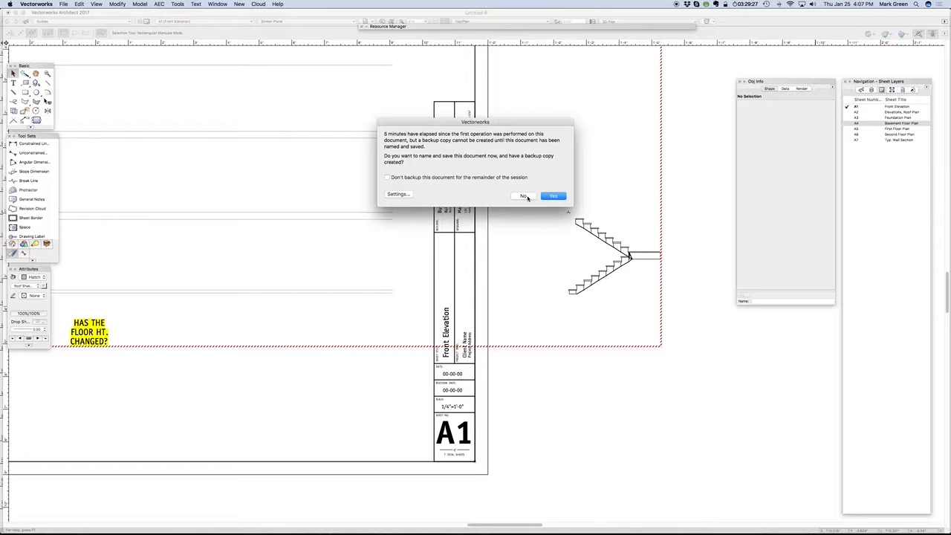
pyautogui.click(525, 196)
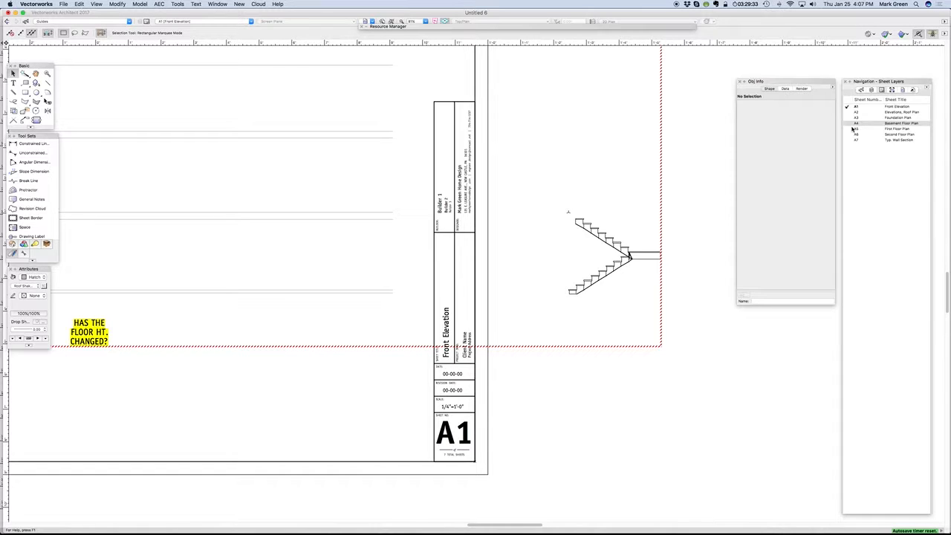
# Activate the A4 Basement Floor Plan sheet layer and delete it.
pyautogui.click(901, 124)
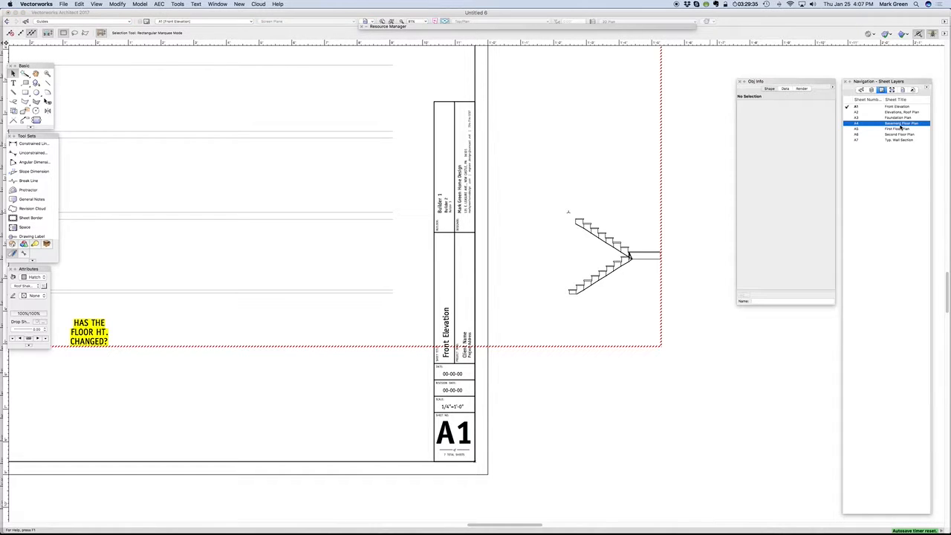
pyautogui.click(848, 124)
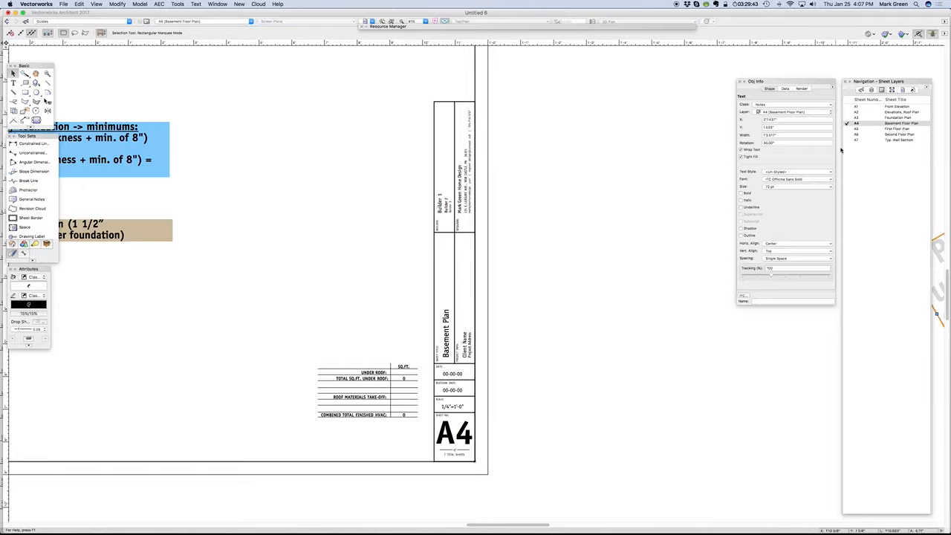
pyautogui.rightClick(892, 124)
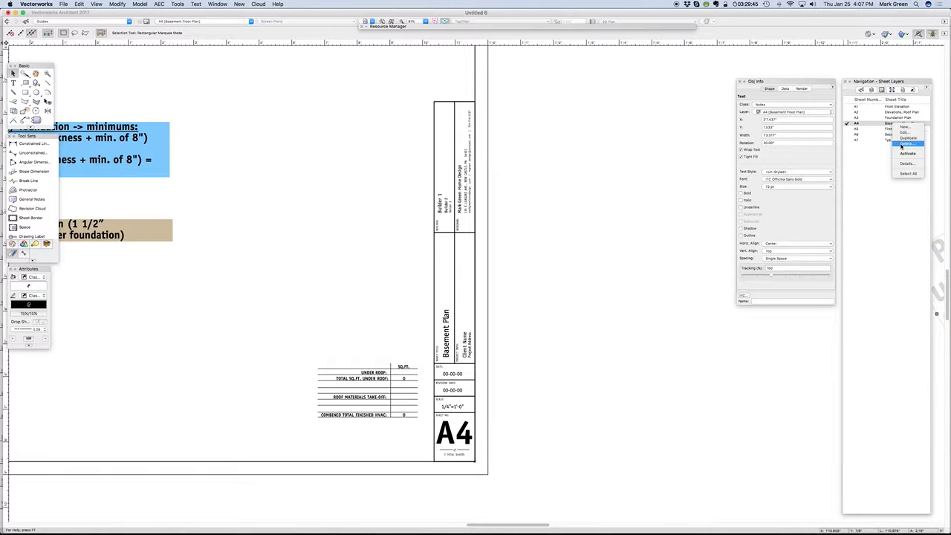
pyautogui.click(901, 145)
pyautogui.click(545, 173)
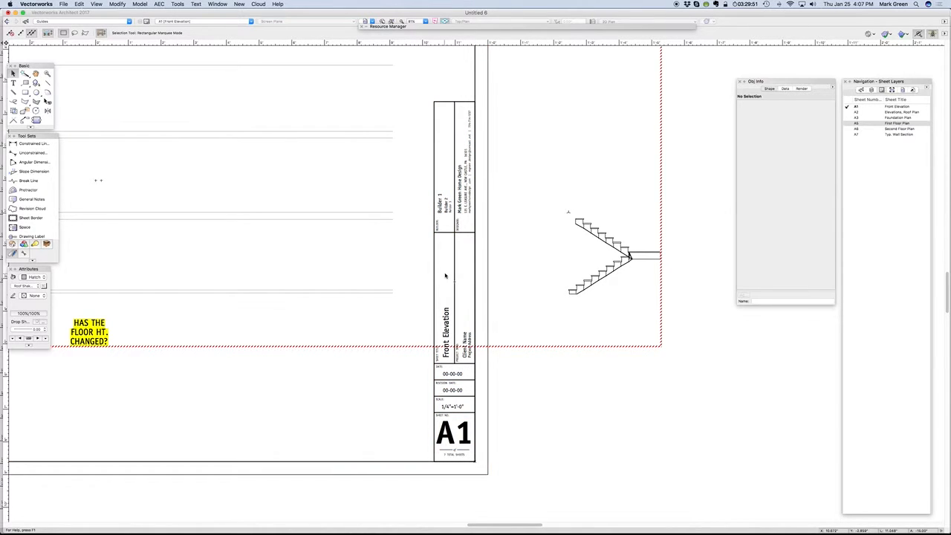
# Change the sheet title in sheet A1's title block to "Elevations, Roof Plan".
pyautogui.scroll(-1, 673, 440)
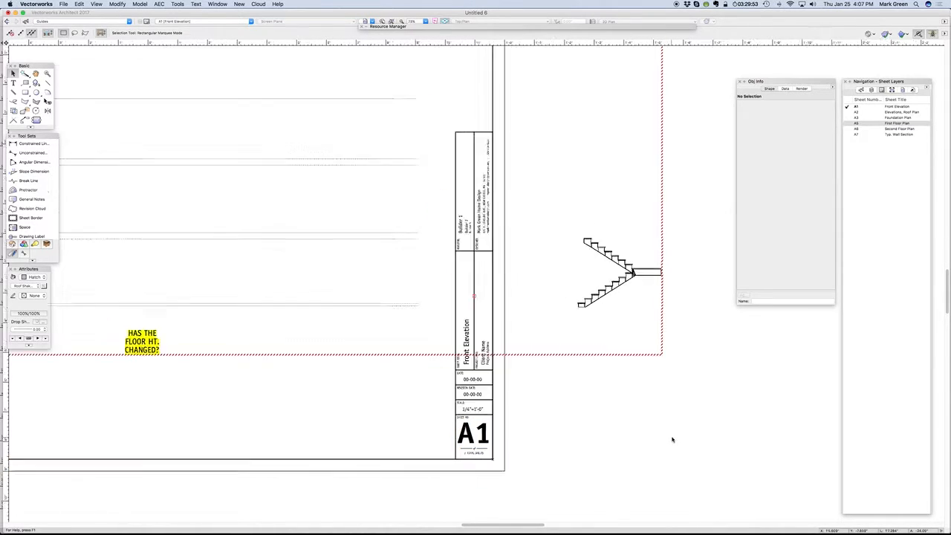
pyautogui.scroll(-1, 673, 440)
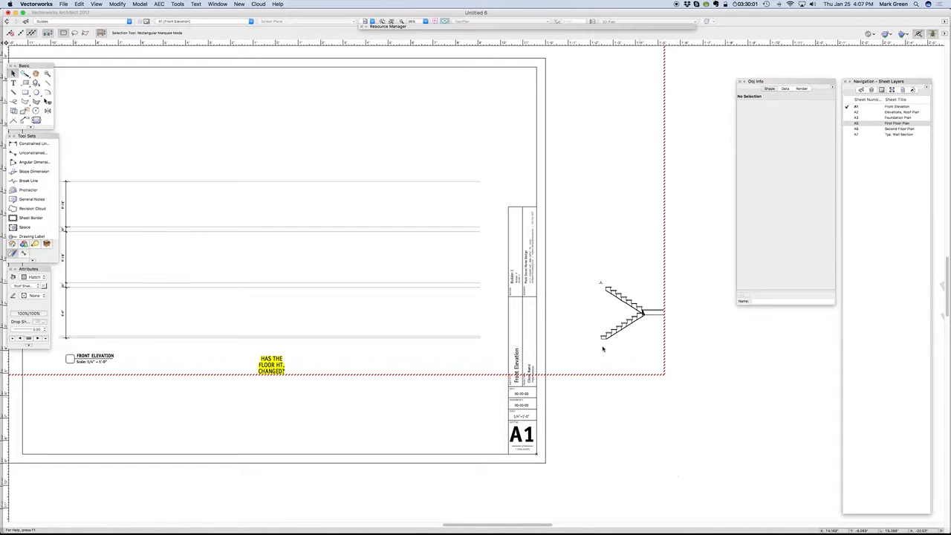
pyautogui.click(523, 329)
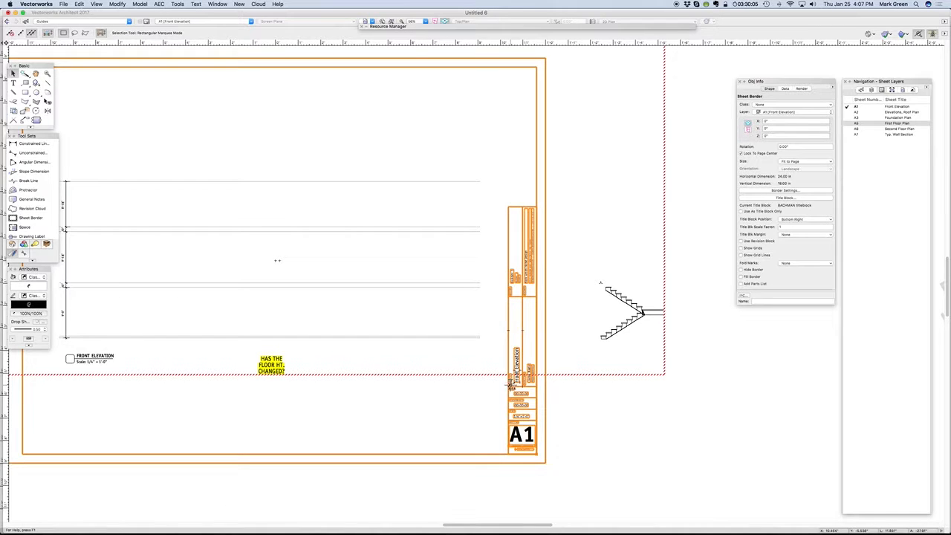
pyautogui.scroll(5, 527, 377)
pyautogui.scroll(-2, 788, 271)
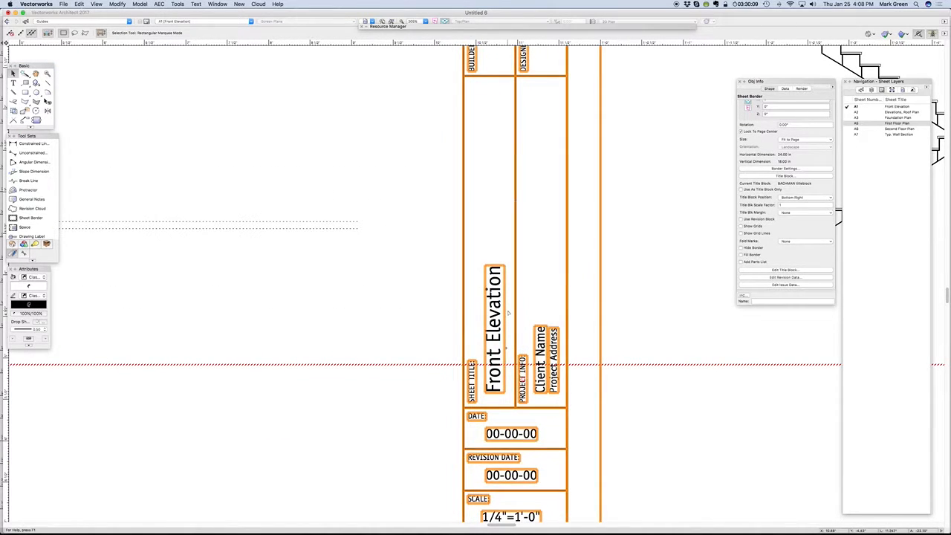
pyautogui.scroll(-4, 619, 215)
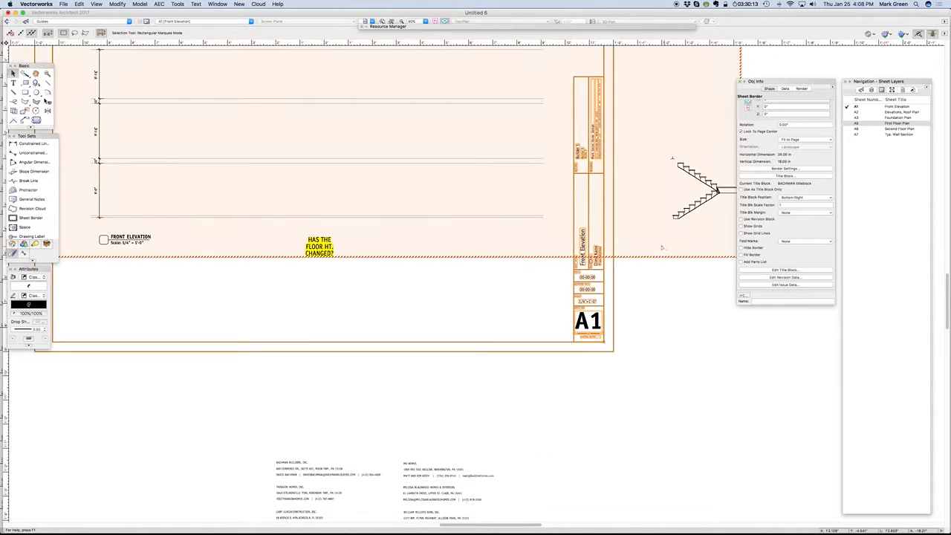
pyautogui.click(785, 269)
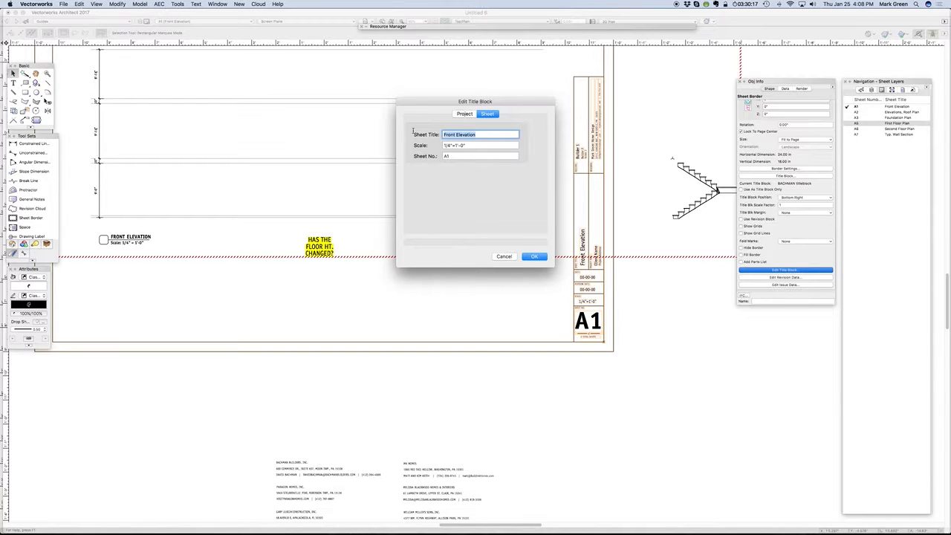
pyautogui.write('Elevations, Roof Plan')
pyautogui.press('Return')
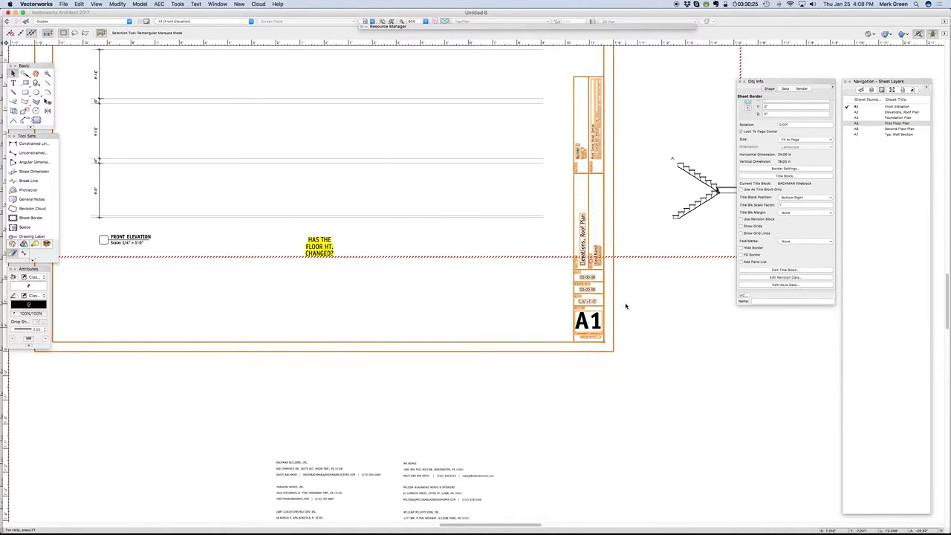
# Set the scale in sheet A1's title block to "SEE DWG.".
pyautogui.scroll(3, 626, 305)
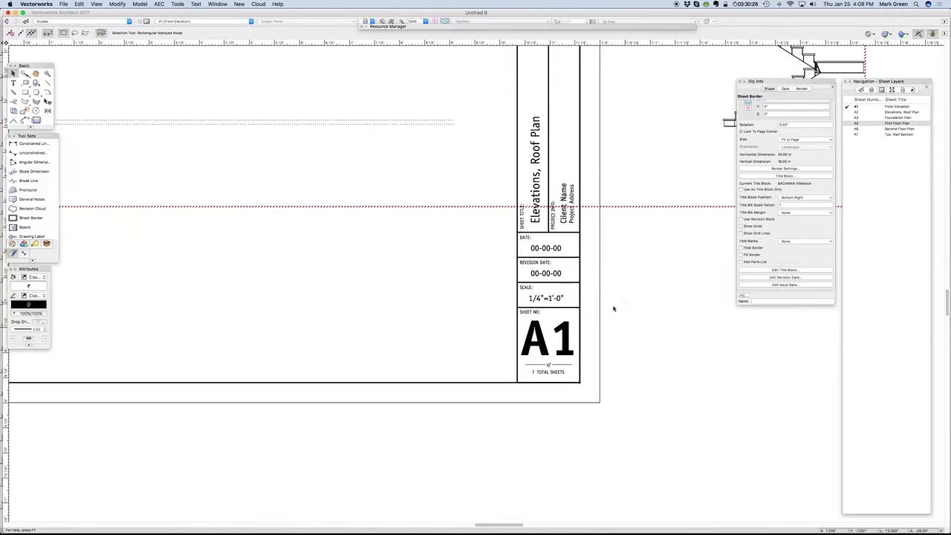
pyautogui.click(805, 272)
pyautogui.press('Tab')
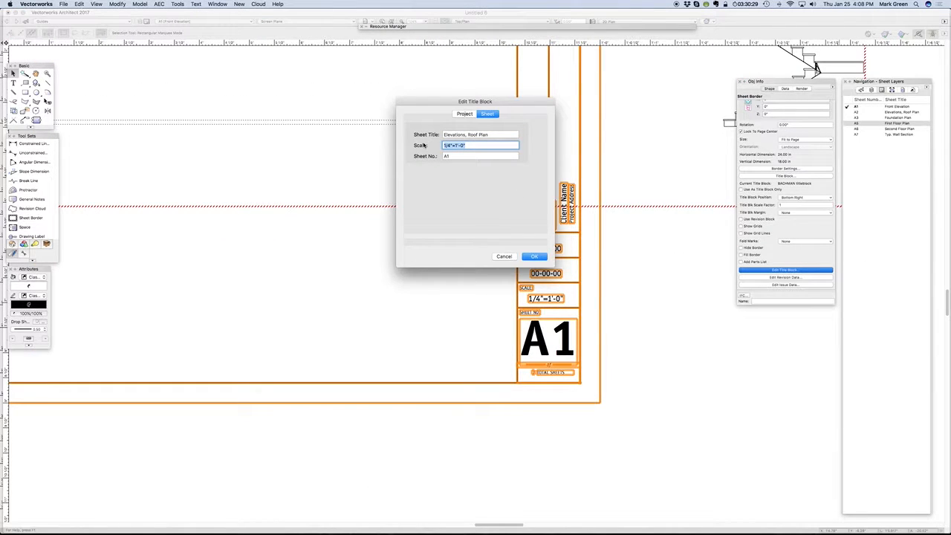
pyautogui.write('DW')
pyautogui.write('SEE DWG')
pyautogui.write('.')
pyautogui.press('Return')
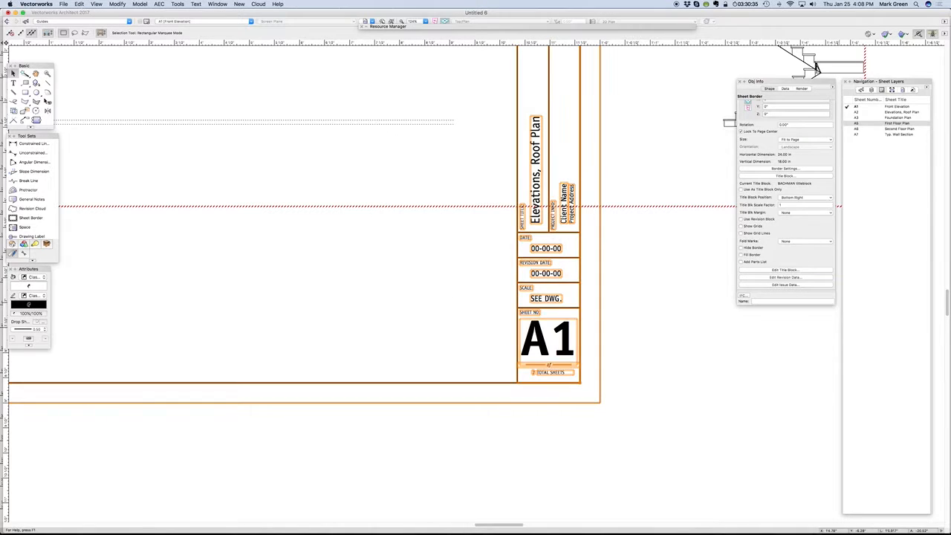
pyautogui.click(466, 469)
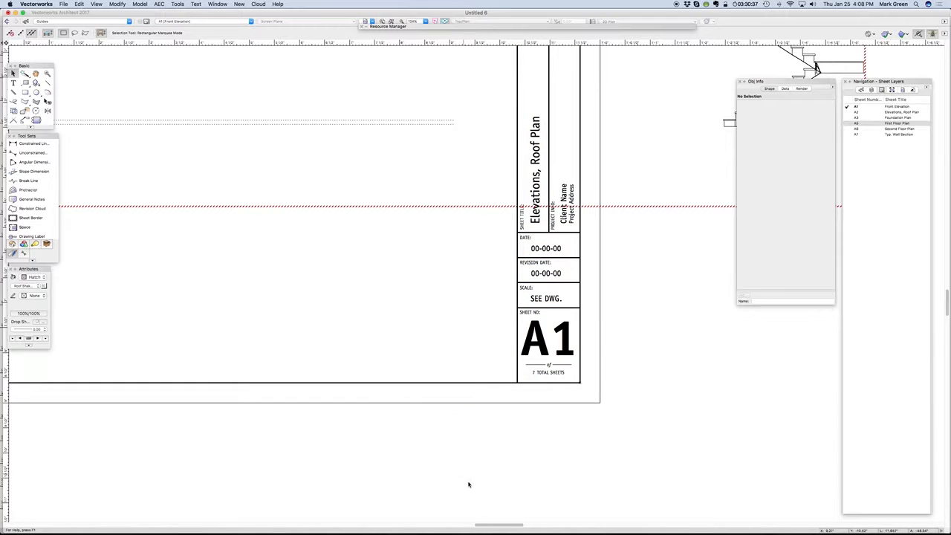
# Set the total sheets to 6 in the title block's project data, applied to all title blocks.
pyautogui.scroll(-1, 340, 418)
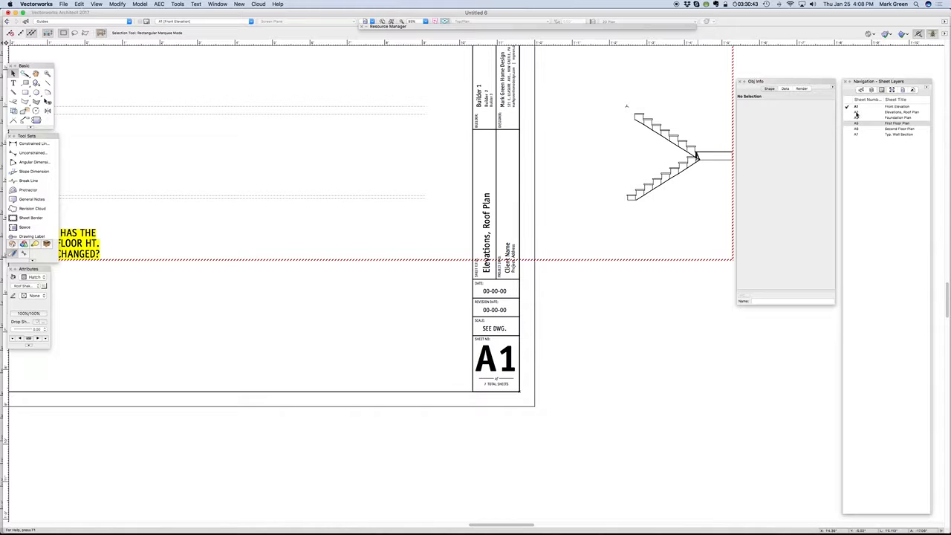
pyautogui.click(495, 386)
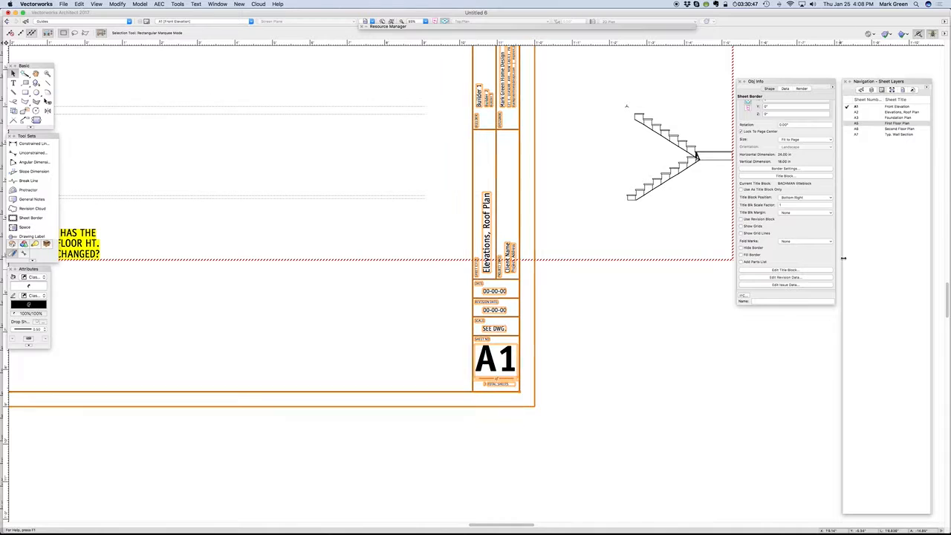
pyautogui.doubleClick(495, 364)
pyautogui.click(462, 114)
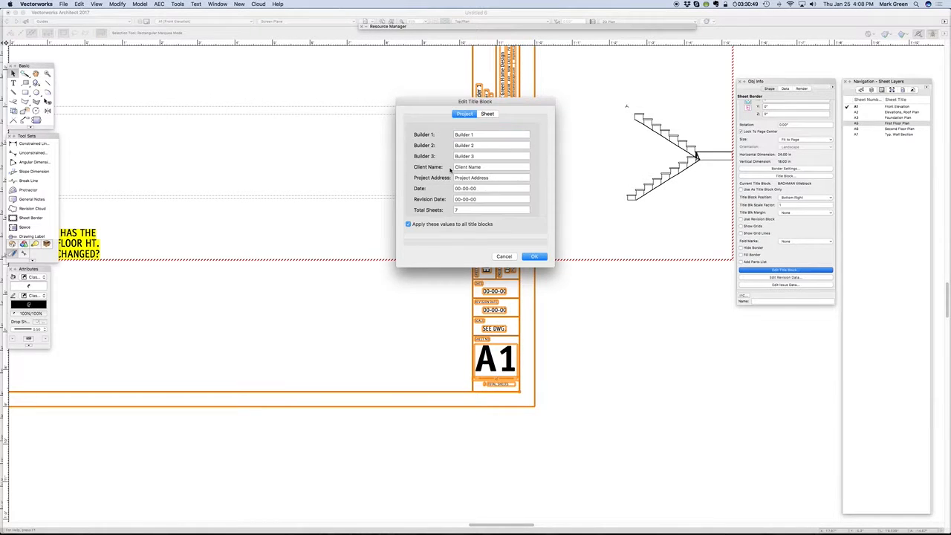
pyautogui.click(459, 210)
pyautogui.click(533, 257)
pyautogui.click(692, 340)
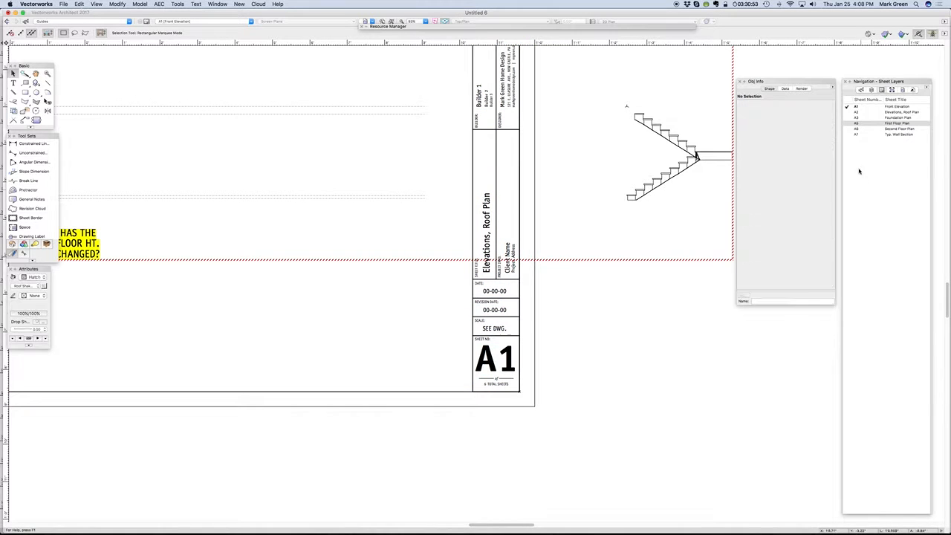
# Rename sheet layer A1's sheet title to "Elevations, Roof Plan".
pyautogui.click(850, 112)
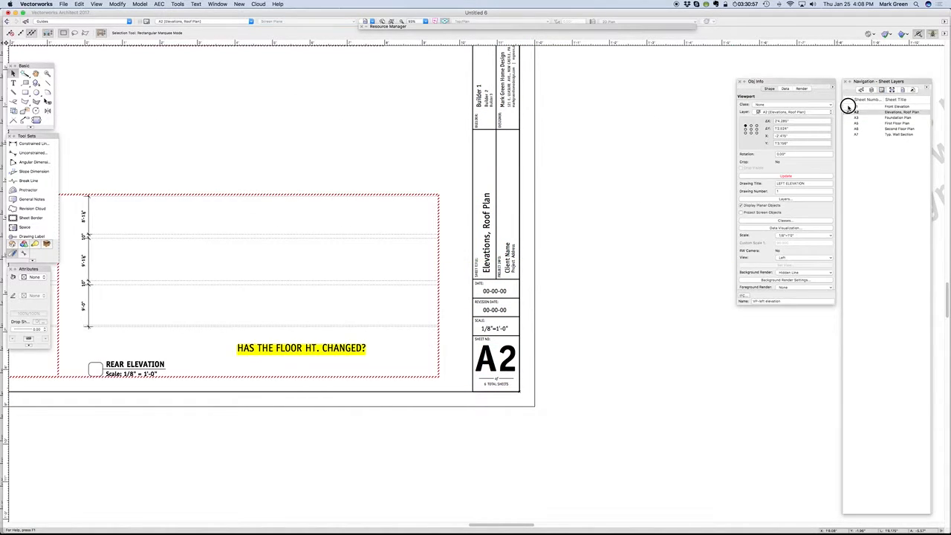
pyautogui.click(848, 106)
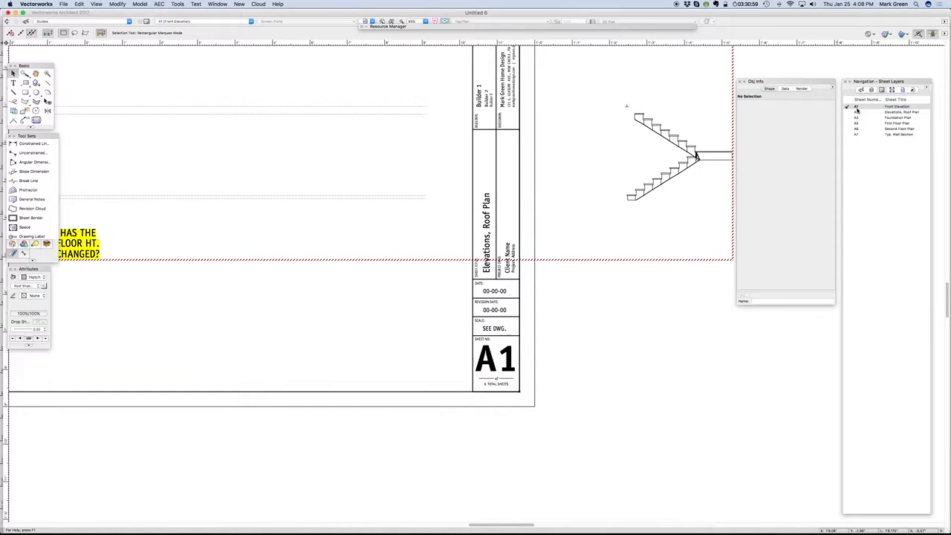
pyautogui.rightClick(899, 110)
pyautogui.click(910, 117)
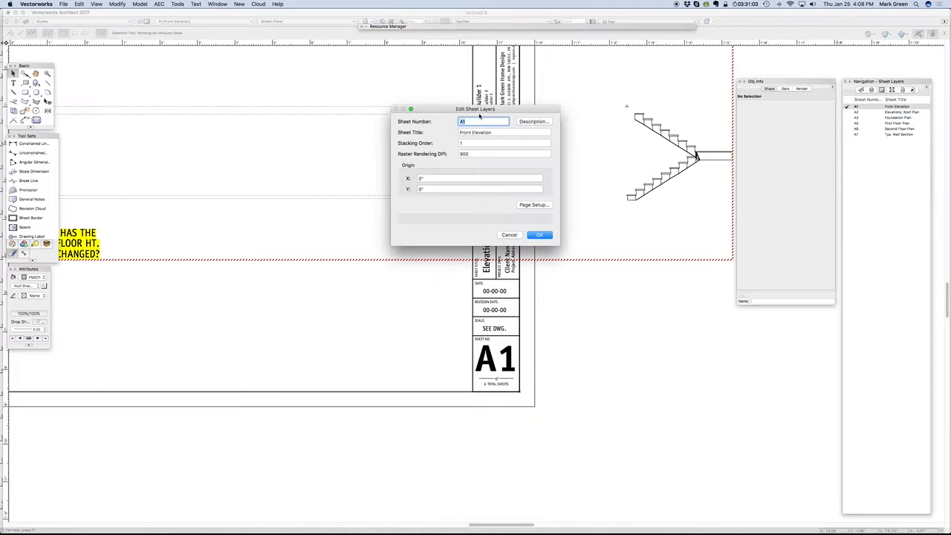
pyautogui.press('Tab')
pyautogui.write('E')
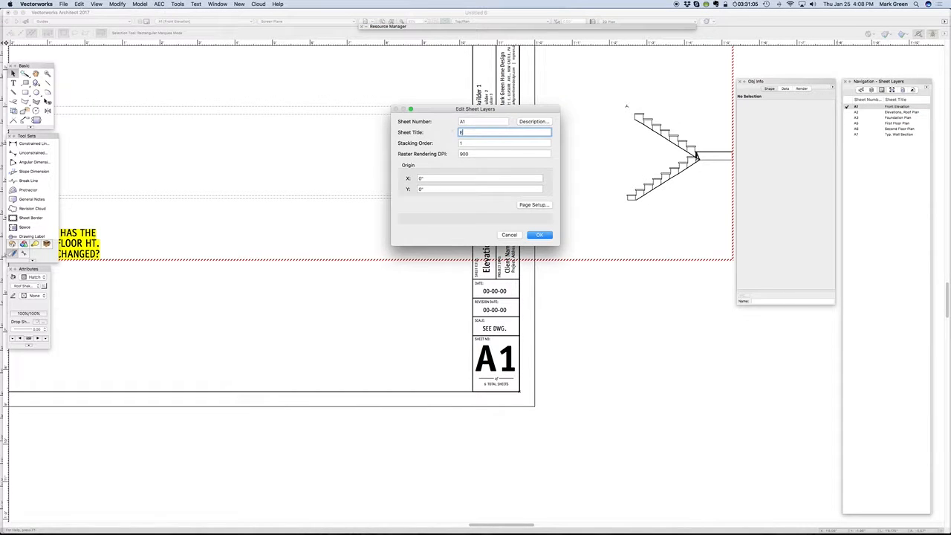
pyautogui.write('levations, Roof Plan')
pyautogui.press('Return')
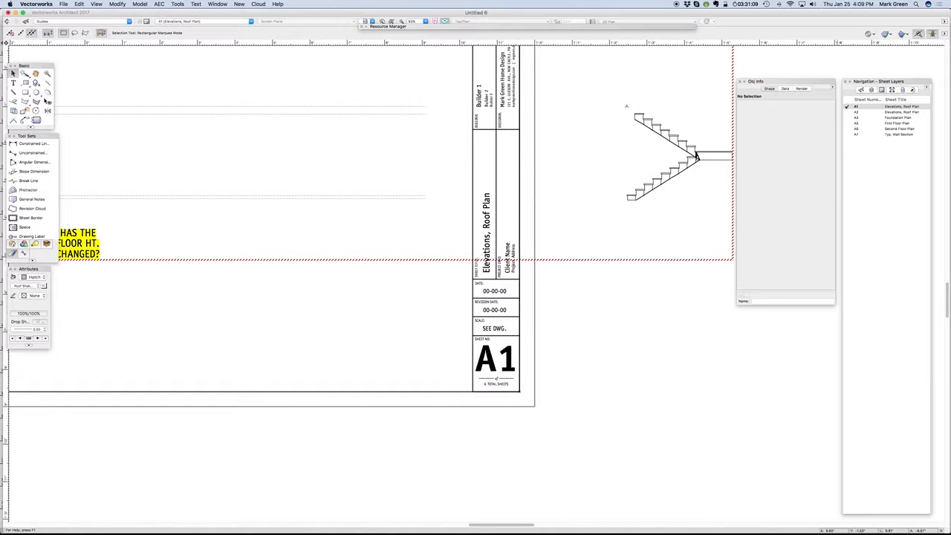
# Check sheets A2 and A3, then change the First Floor Plan sheet layer's number to A4.
pyautogui.doubleClick(855, 113)
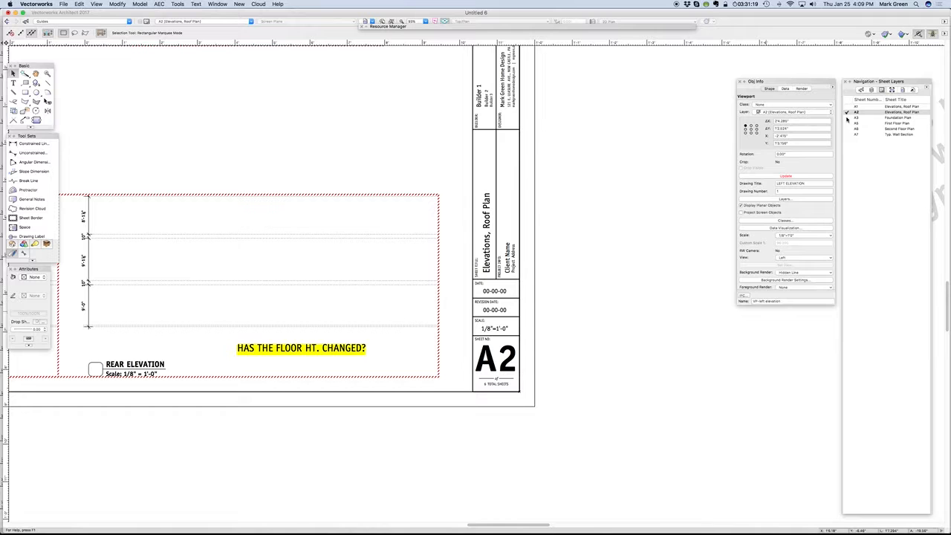
pyautogui.doubleClick(847, 118)
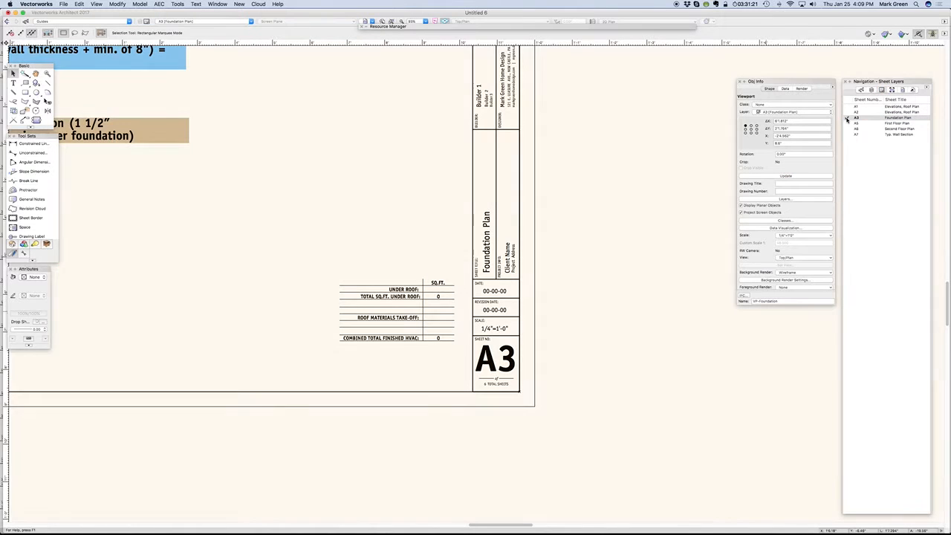
pyautogui.doubleClick(849, 124)
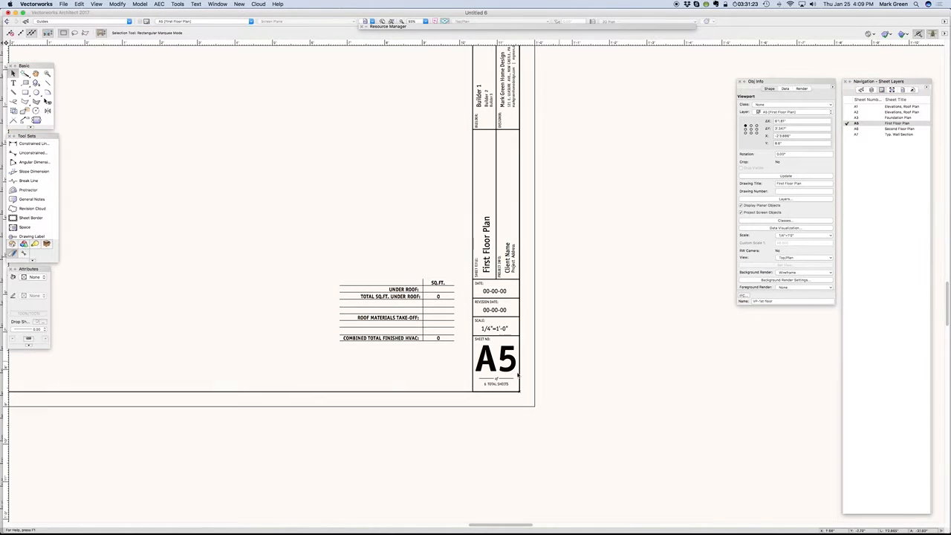
pyautogui.click(437, 394)
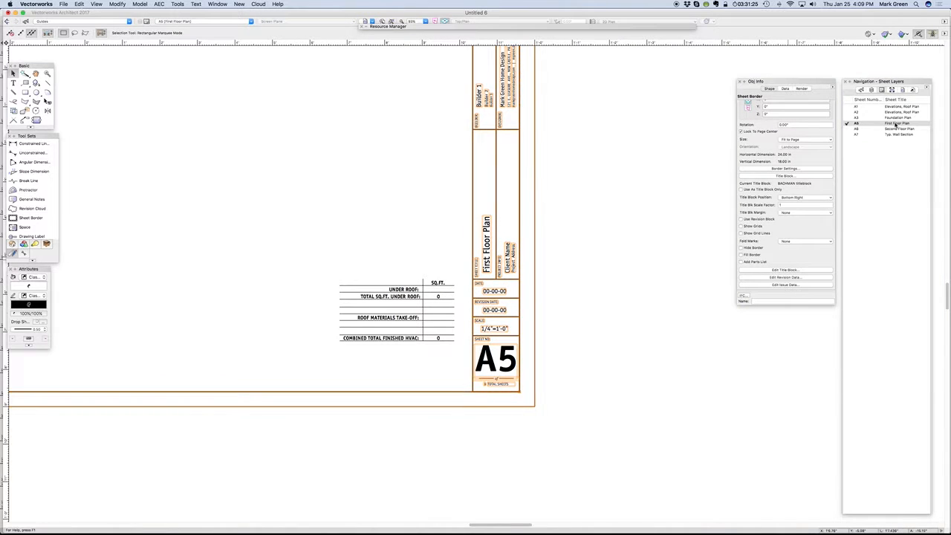
pyautogui.rightClick(894, 124)
pyautogui.click(907, 131)
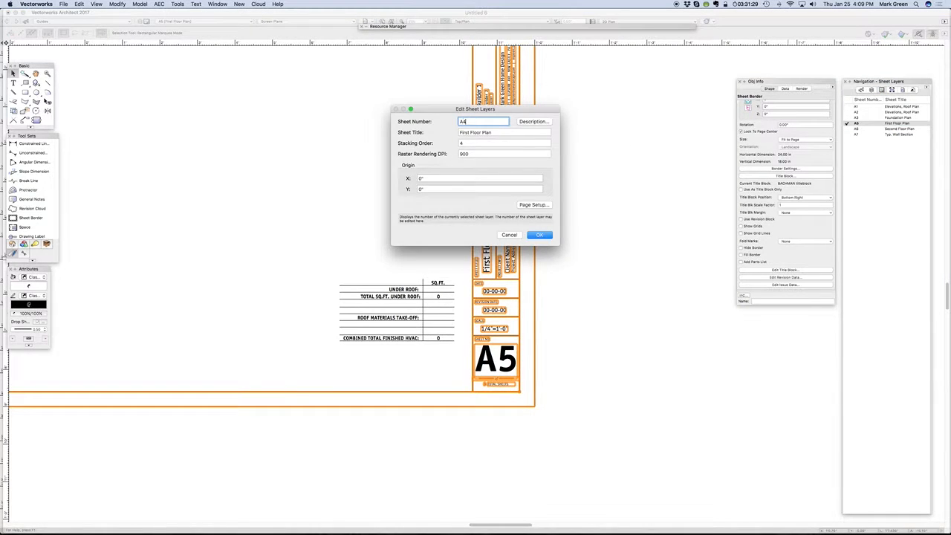
pyautogui.write('A4')
pyautogui.press('Return')
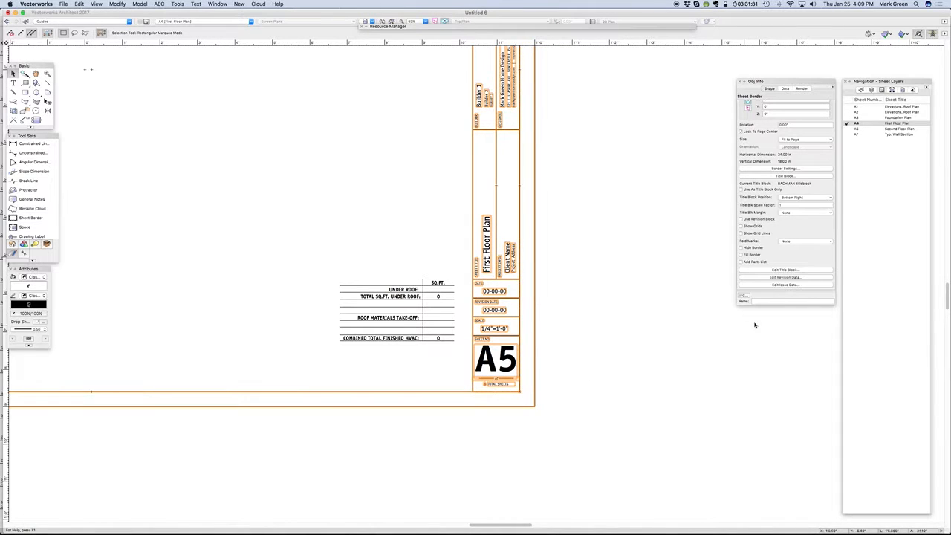
# Set the sheet number in the First Floor Plan's title block to A4.
pyautogui.click(785, 270)
pyautogui.click(457, 156)
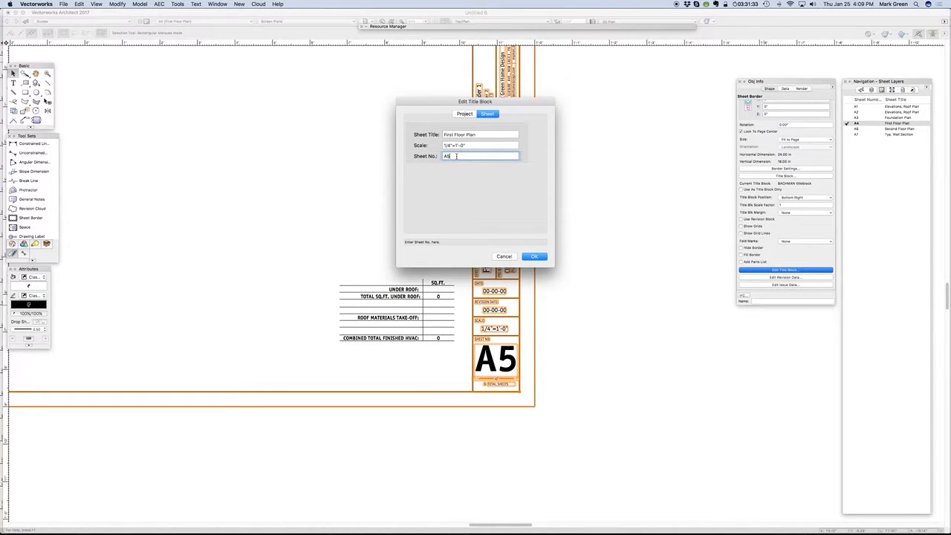
pyautogui.write('4')
pyautogui.press('Return')
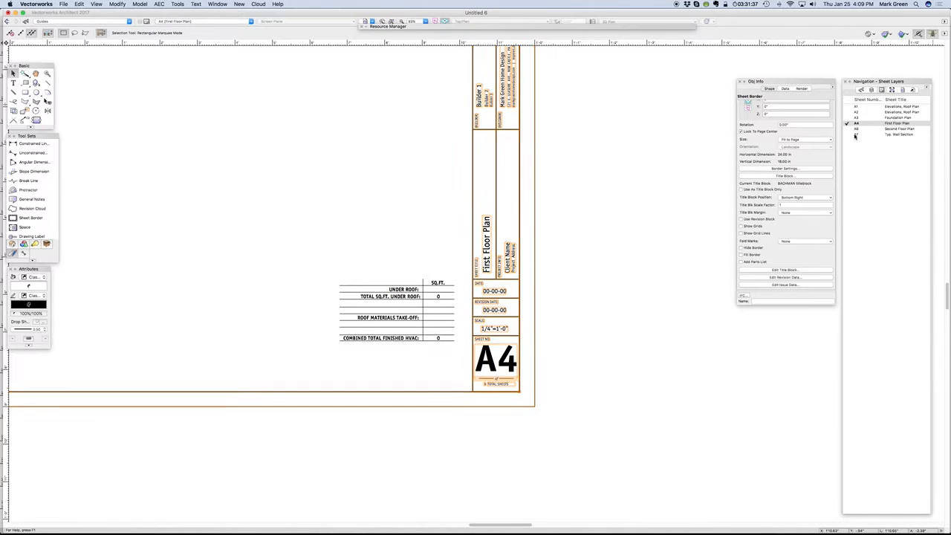
pyautogui.click(668, 501)
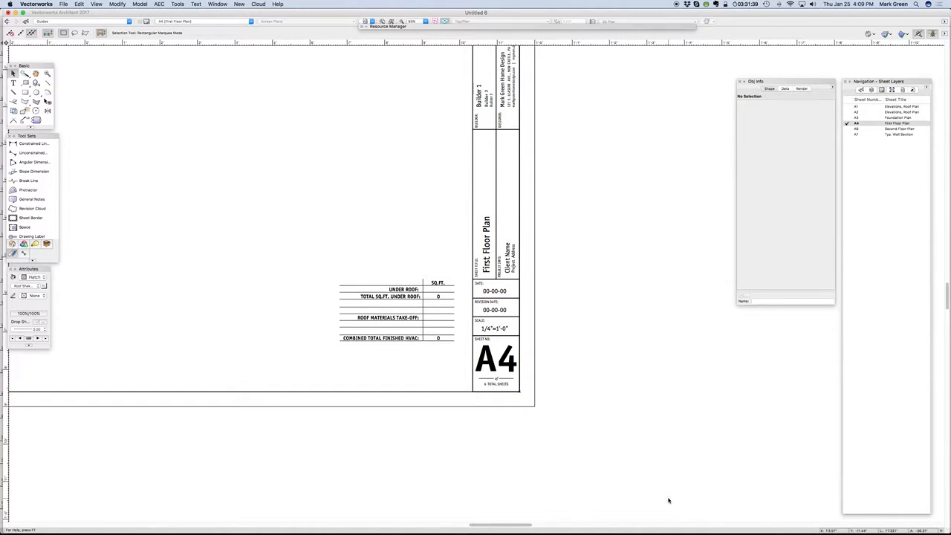
# Switch to the open 1747 project document and view the title block on its A2 sheet.
pyautogui.click(220, 4)
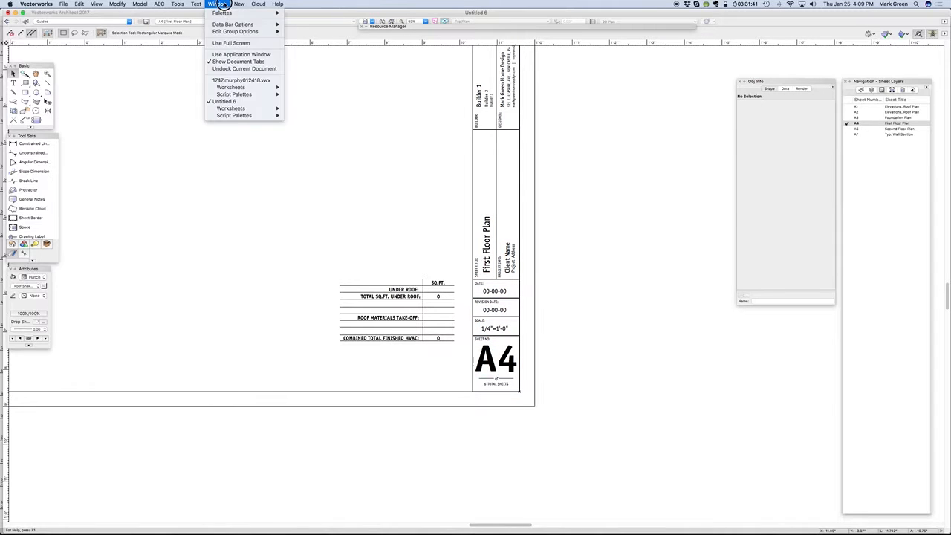
pyautogui.click(241, 80)
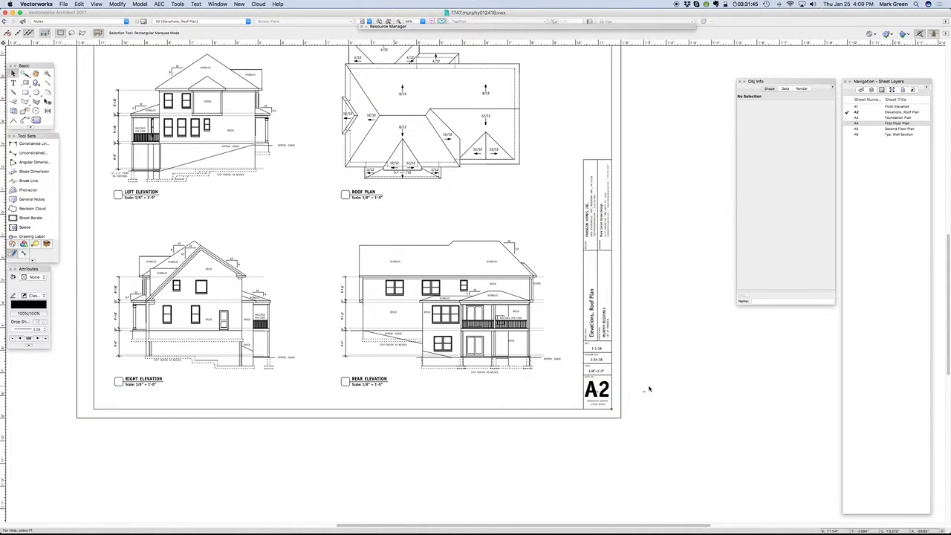
pyautogui.scroll(3, 649, 388)
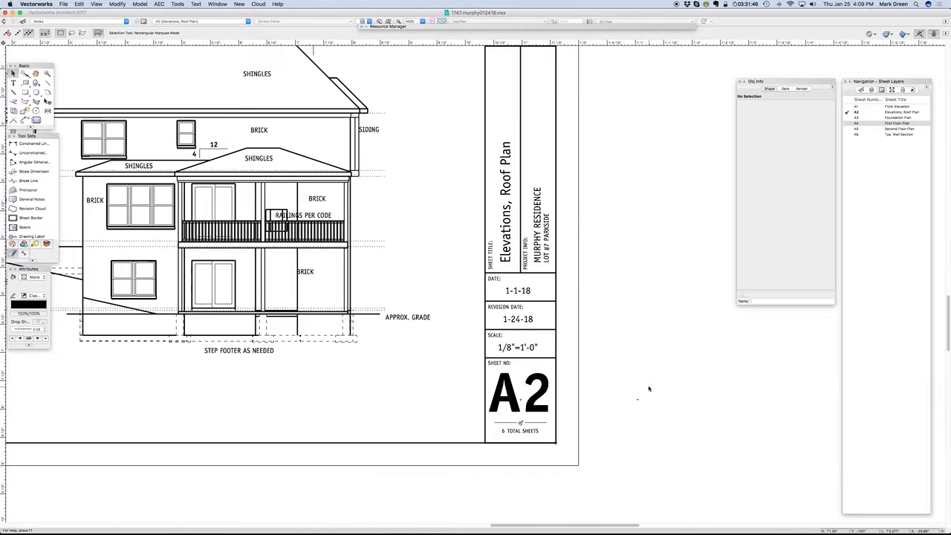
# Set the title block date to 1-24-18 and the revision date to 1-25-18, applied to all title blocks.
pyautogui.click(556, 348)
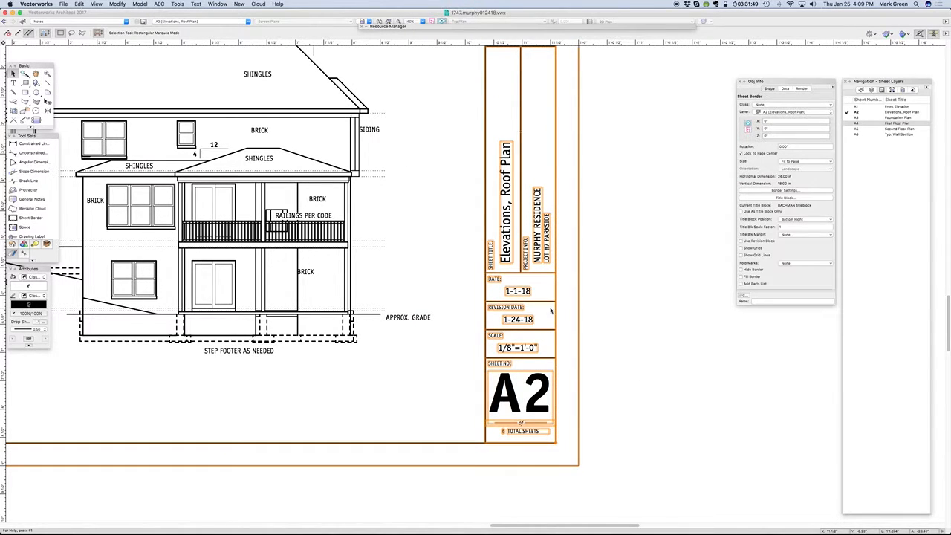
pyautogui.scroll(-2, 788, 223)
pyautogui.click(799, 269)
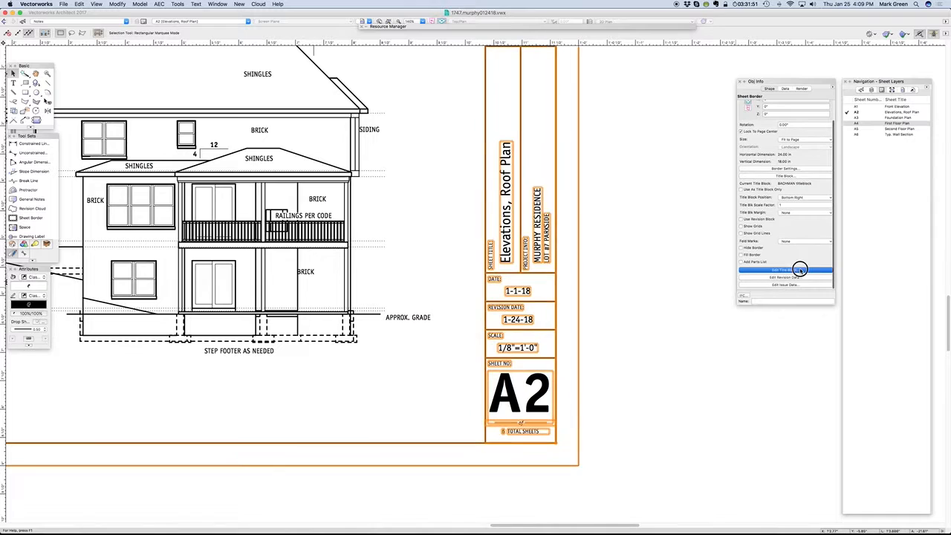
pyautogui.click(465, 114)
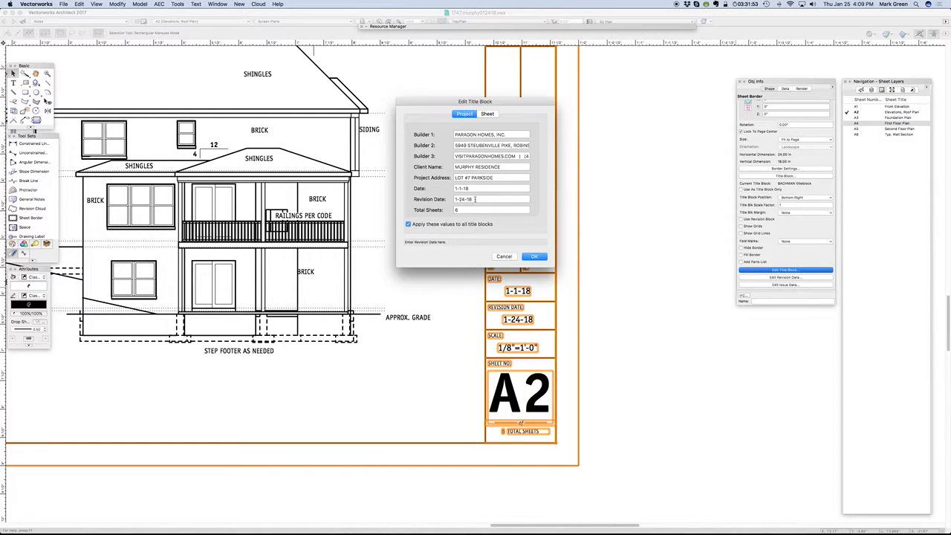
pyautogui.tripleClick(474, 199)
pyautogui.press('super+c')
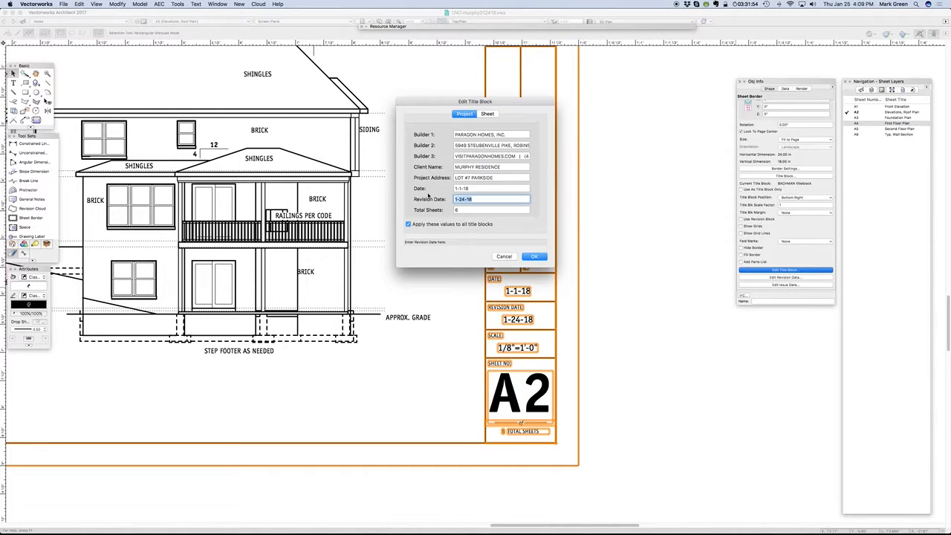
pyautogui.tripleClick(474, 188)
pyautogui.press('super+v')
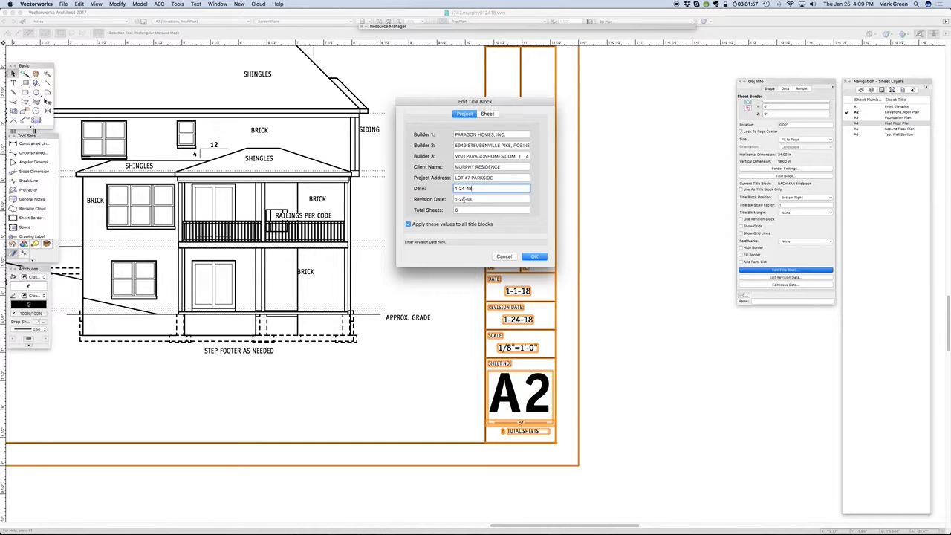
pyautogui.click(469, 199)
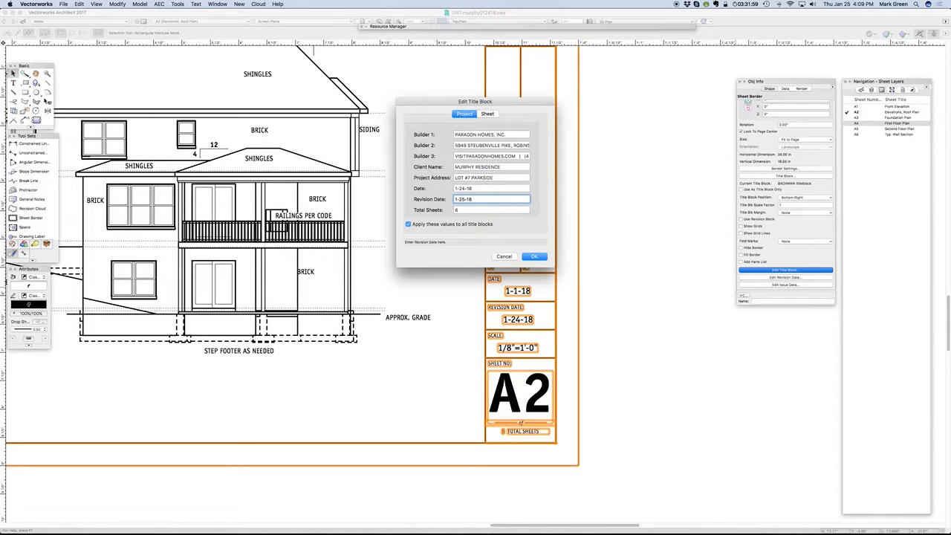
pyautogui.click(535, 256)
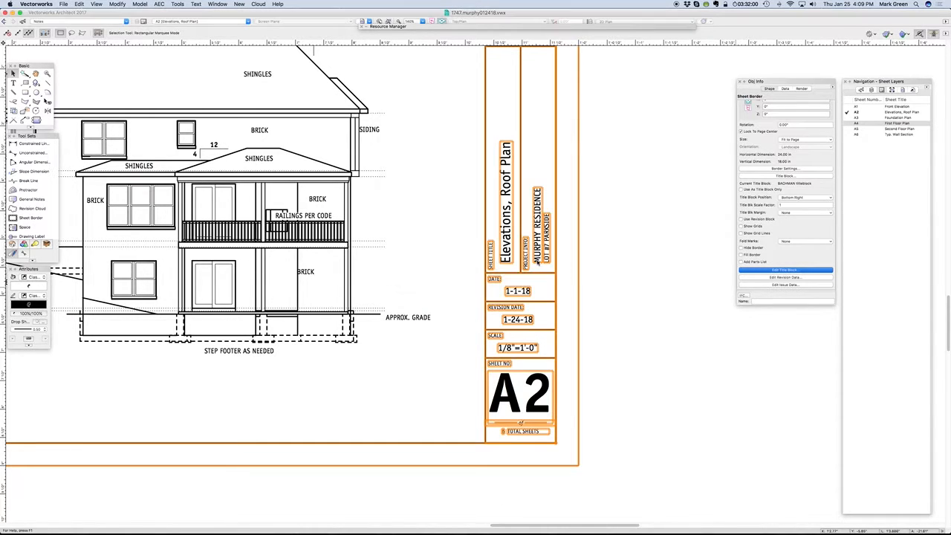
pyautogui.click(715, 389)
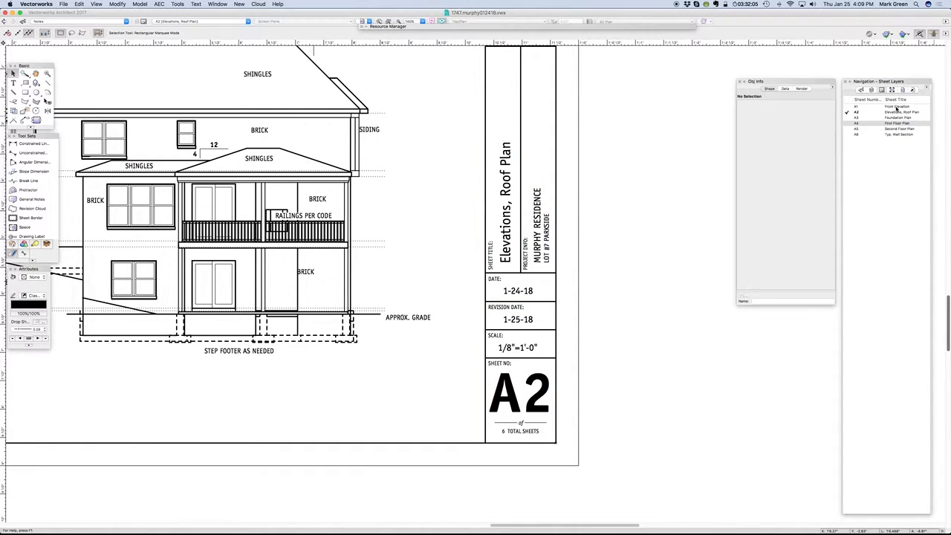
# Highlight sheet layers A1 through A6 in the list and select the sheet border on sheet A2.
pyautogui.click(897, 107)
pyautogui.keyDown('shift'); pyautogui.click(897, 134); pyautogui.keyUp('shift')
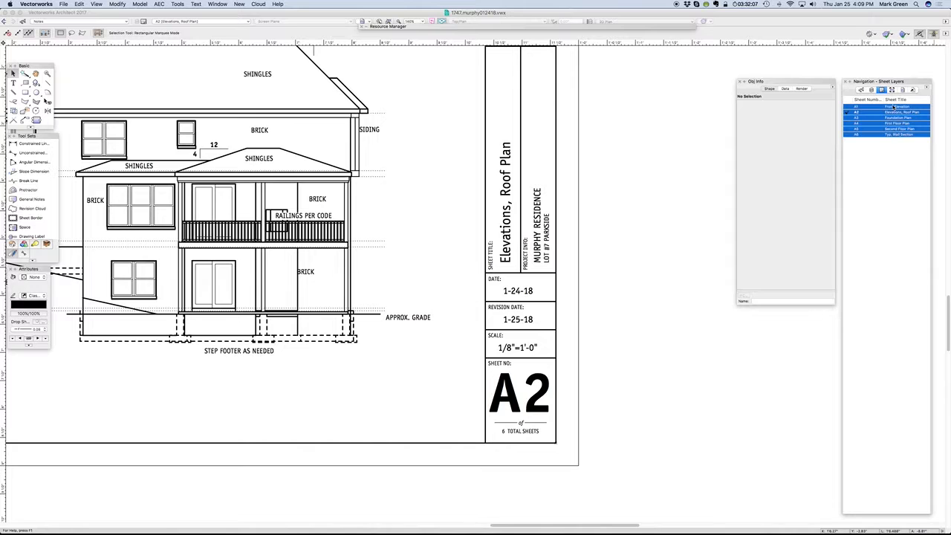
pyautogui.click(556, 281)
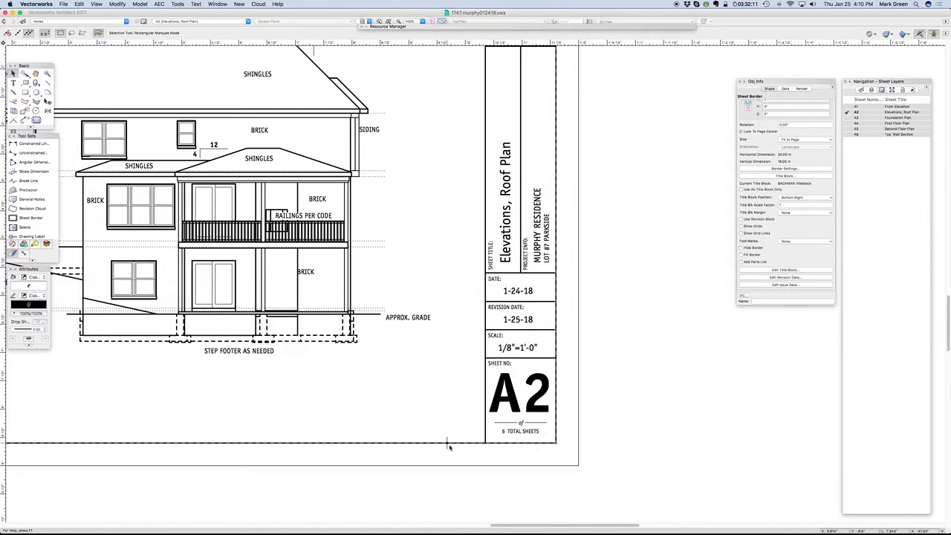
pyautogui.click(620, 474)
pyautogui.click(492, 442)
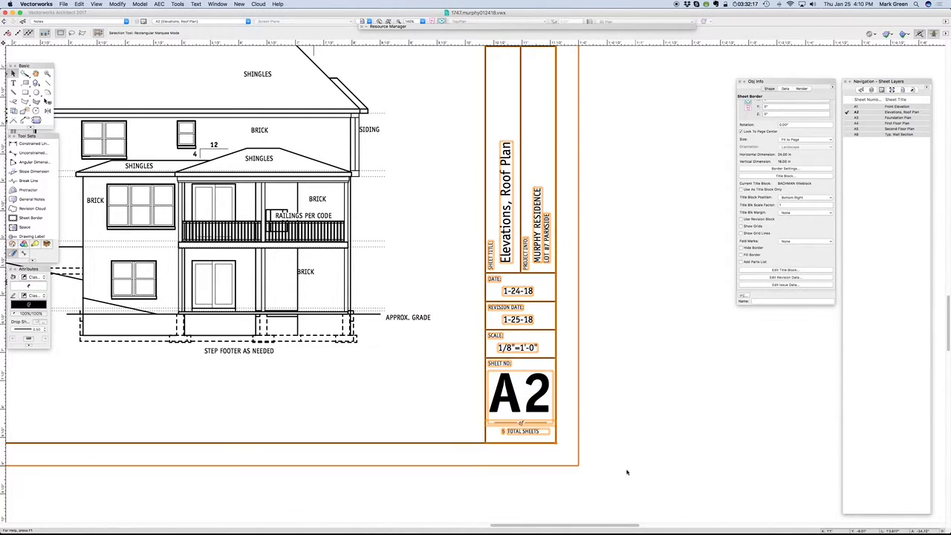
pyautogui.scroll(-5, 620, 475)
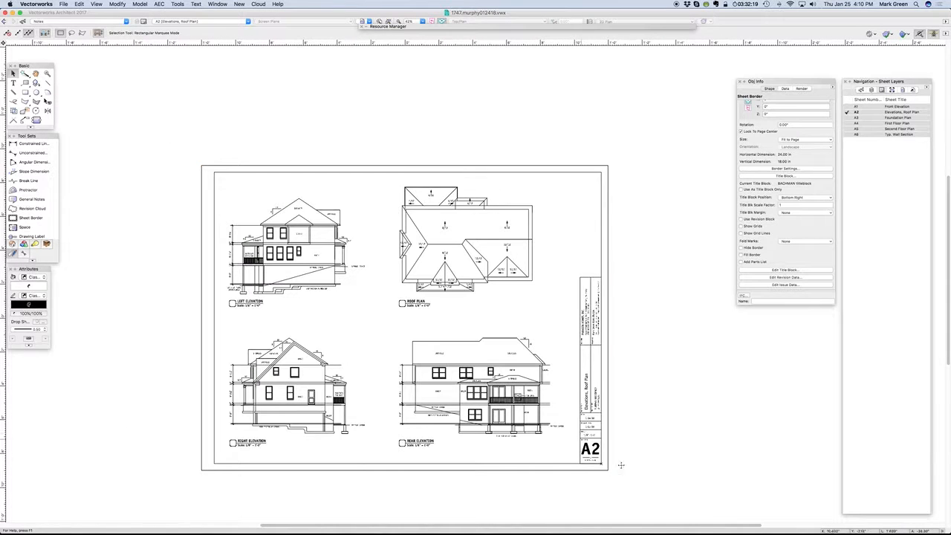